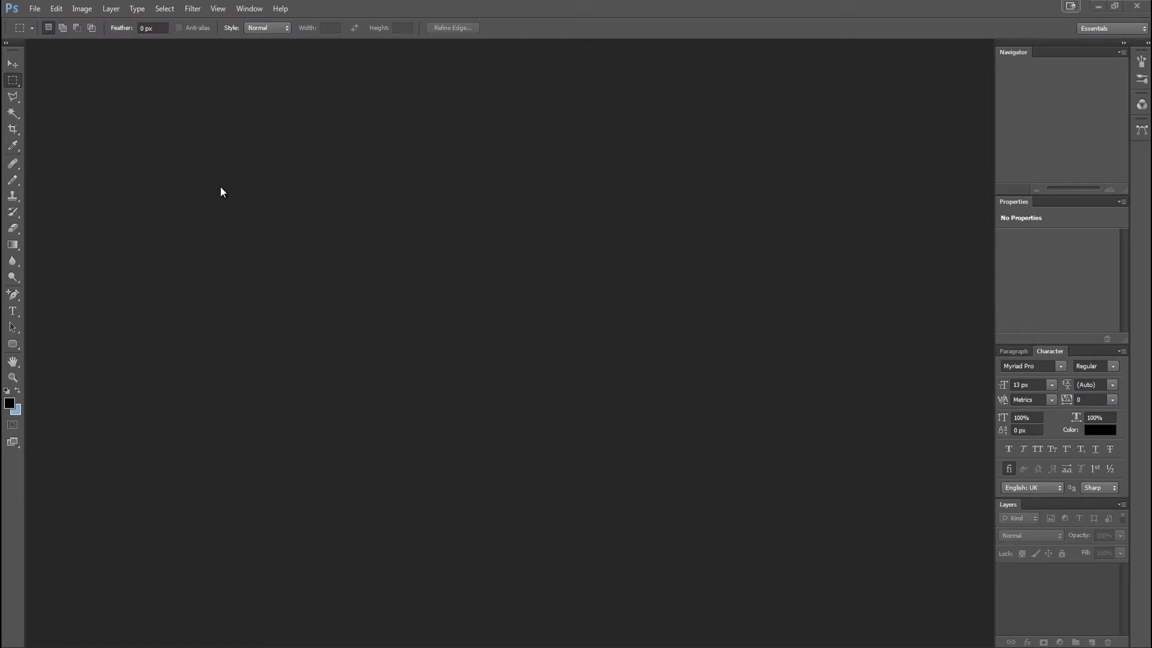
# Start a new document and review its width, height and measurement unit options.
pyautogui.click(35, 9)
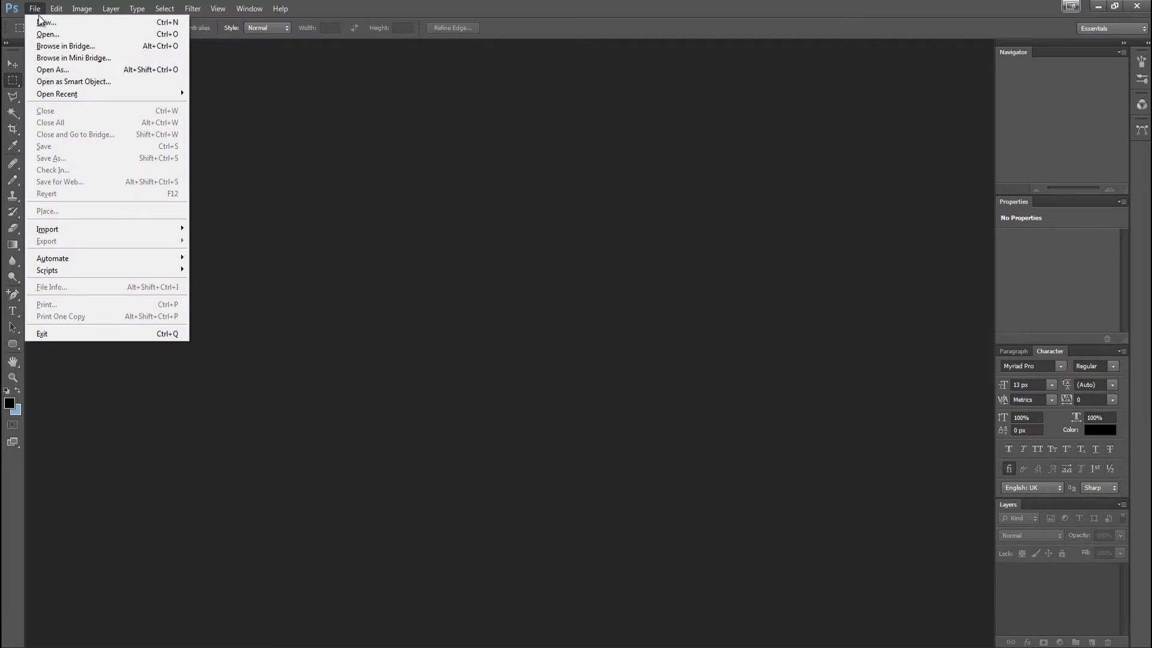
pyautogui.click(48, 24)
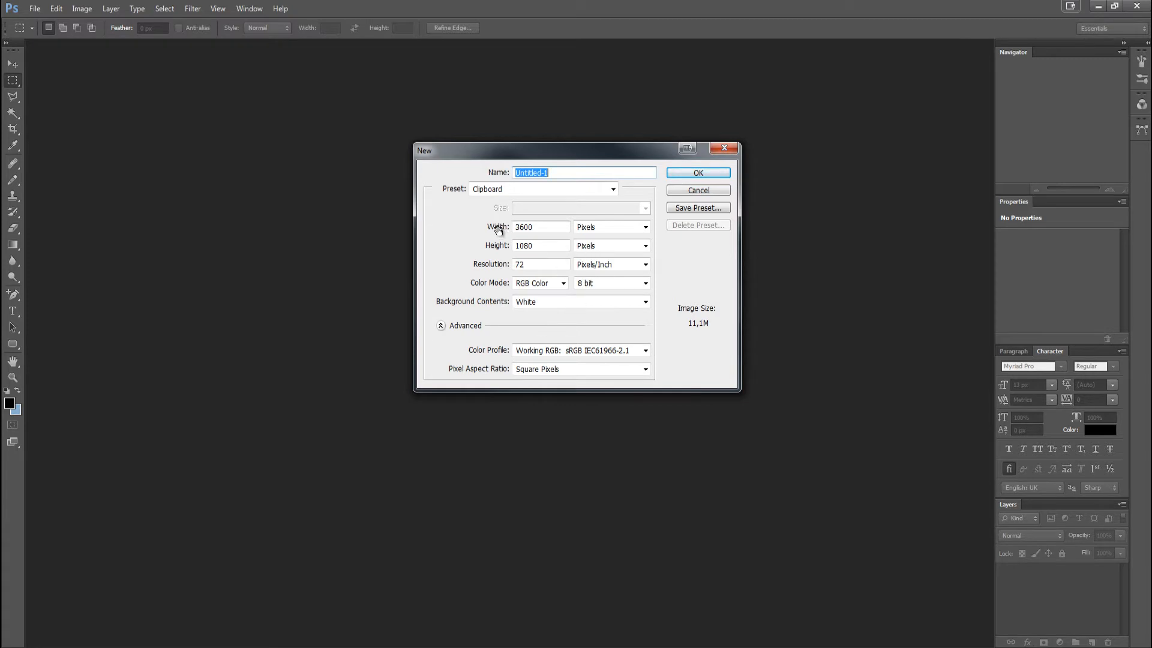
pyautogui.moveTo(552, 230); pyautogui.dragTo(488, 245)
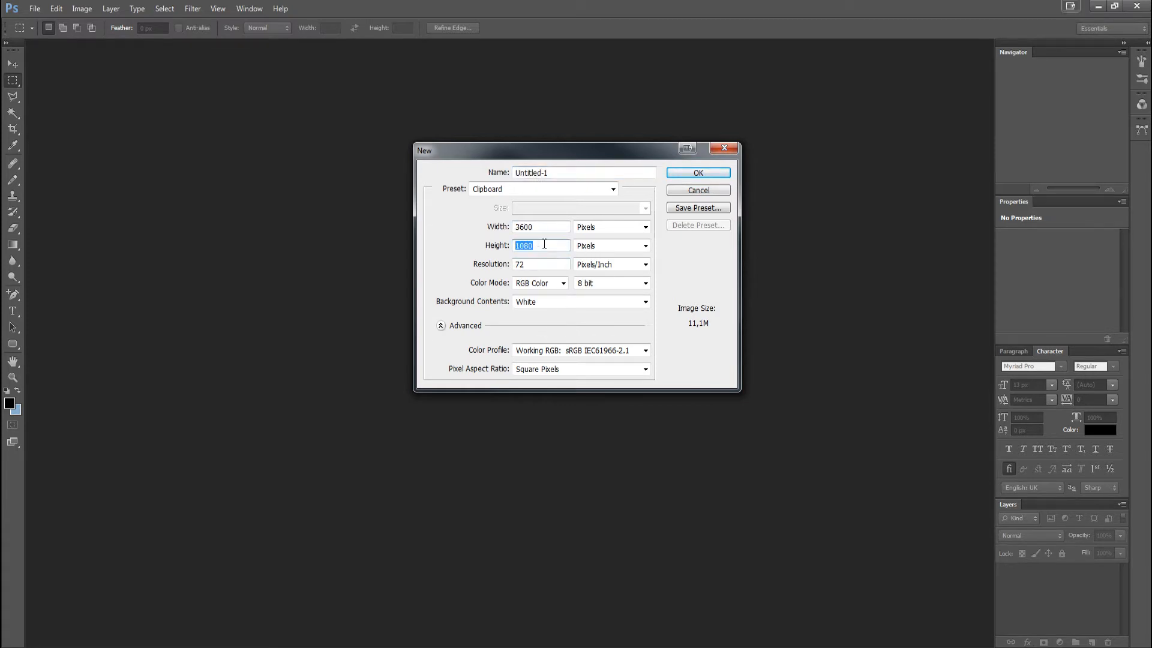
pyautogui.click(541, 242)
pyautogui.moveTo(544, 231); pyautogui.dragTo(512, 244)
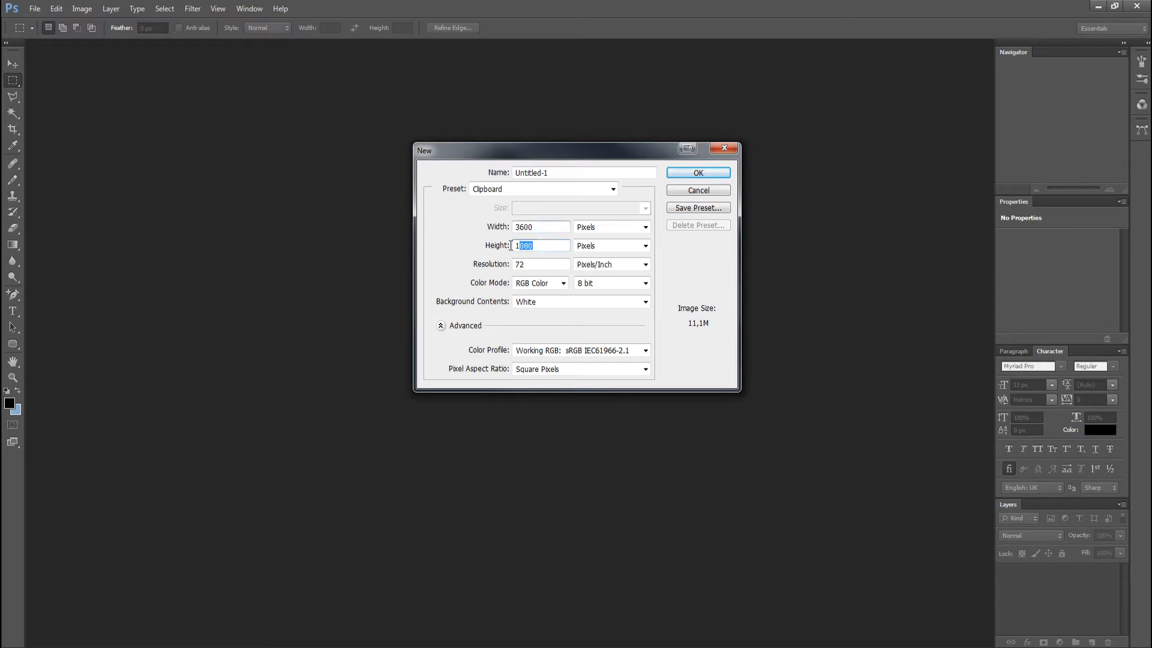
pyautogui.click(543, 246)
pyautogui.click(645, 227)
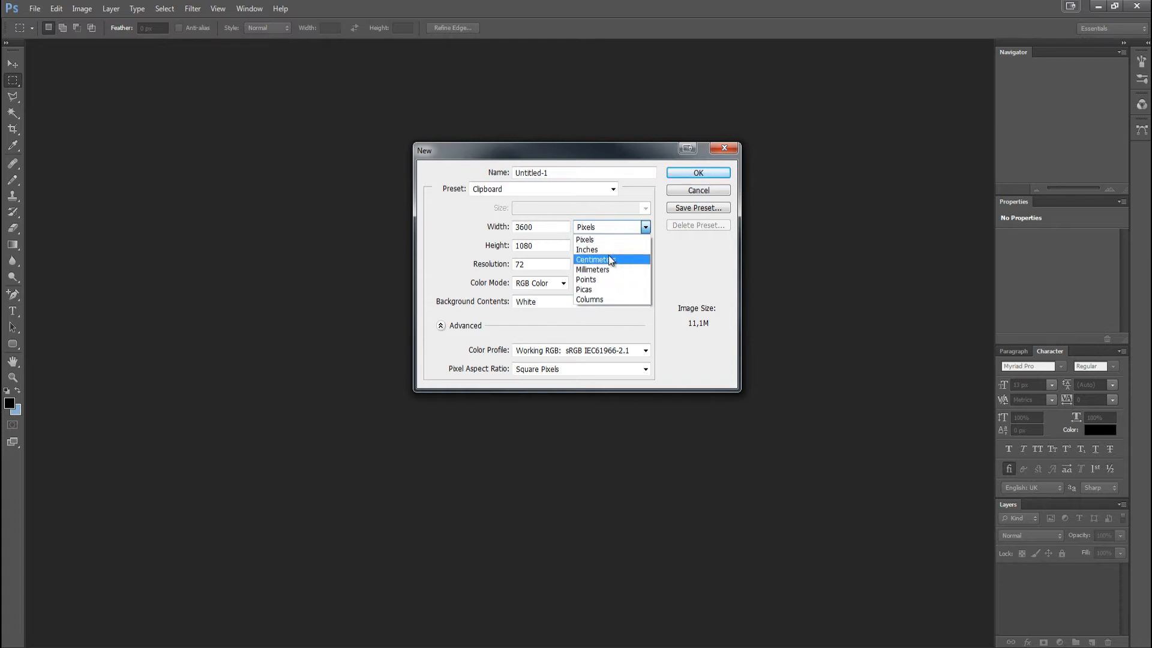
pyautogui.click(675, 271)
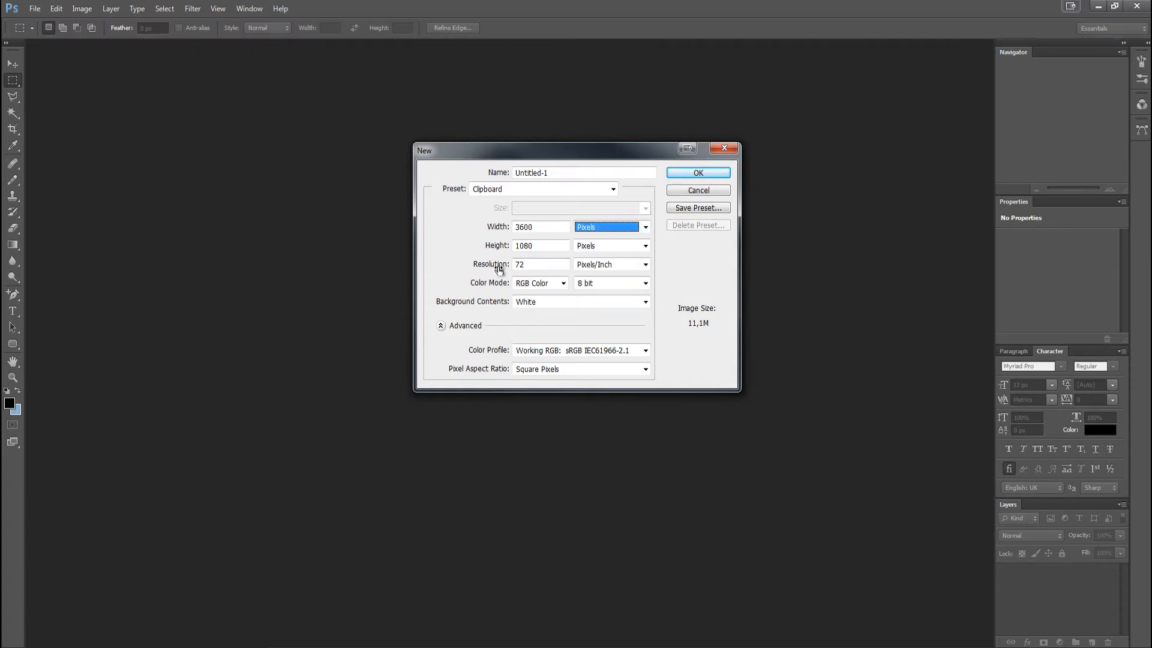
# Set the new document's resolution to 300 pixels/inch.
pyautogui.click(548, 264)
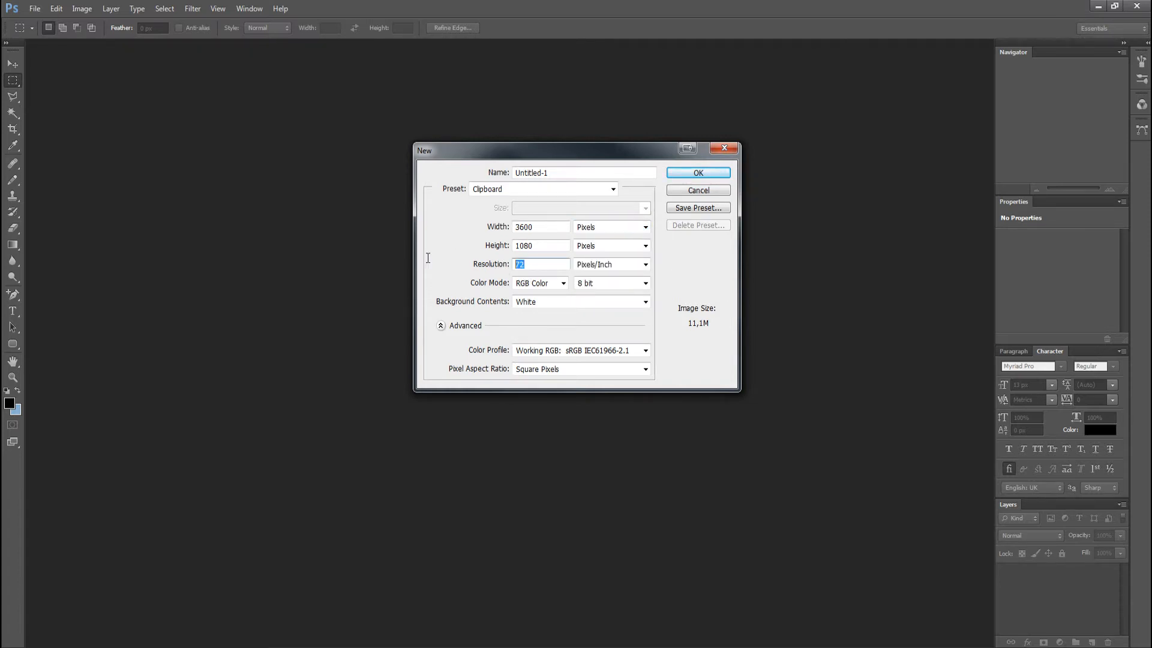
pyautogui.moveTo(427, 258); pyautogui.dragTo(531, 262)
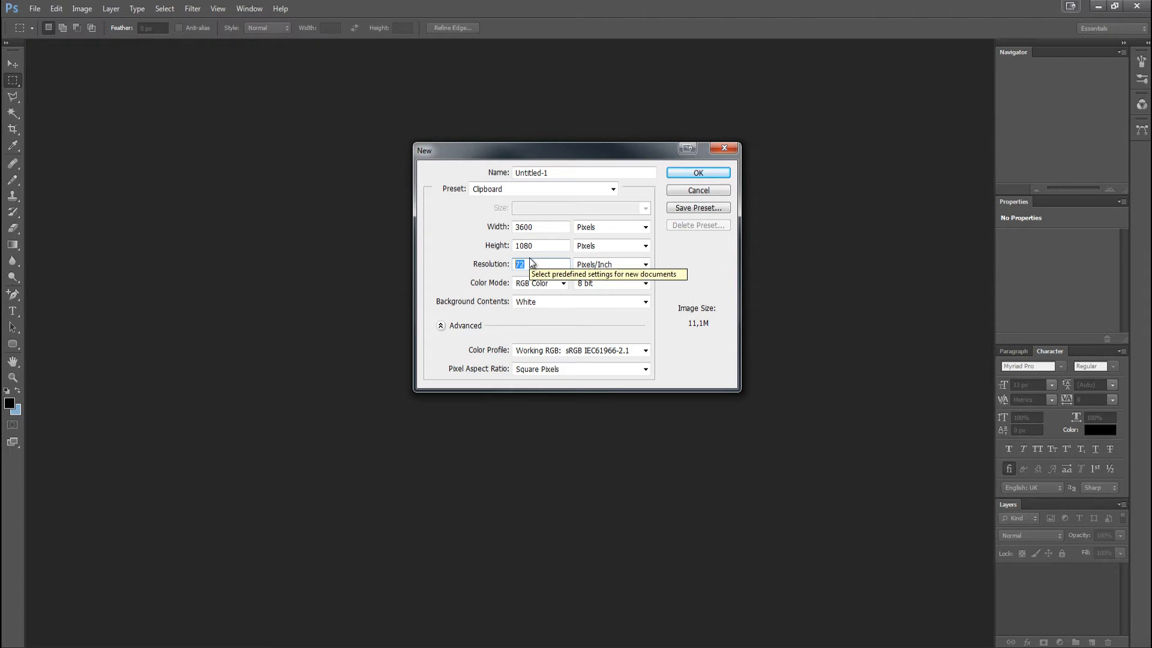
pyautogui.click(551, 265)
pyautogui.moveTo(553, 267)
pyautogui.mouseDown()
pyautogui.moveTo(486, 265)
pyautogui.moveTo(581, 268)
pyautogui.moveTo(441, 264)
pyautogui.moveTo(548, 265)
pyautogui.moveTo(488, 268)
pyautogui.moveTo(538, 264)
pyautogui.mouseUp()
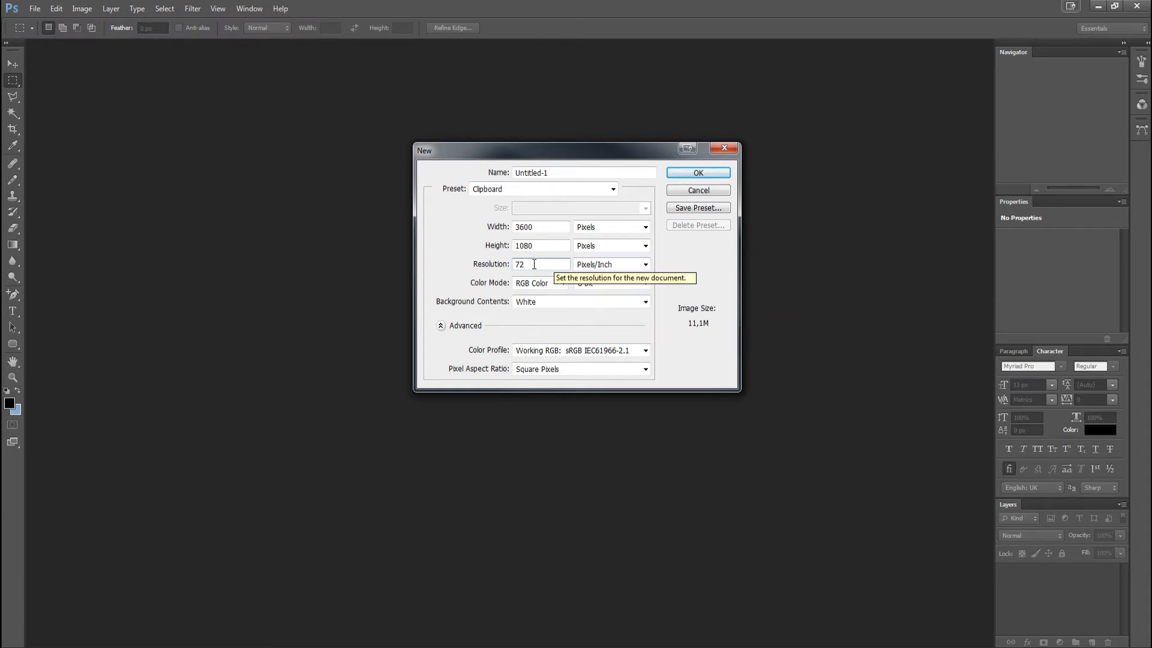
pyautogui.moveTo(532, 264); pyautogui.dragTo(507, 261)
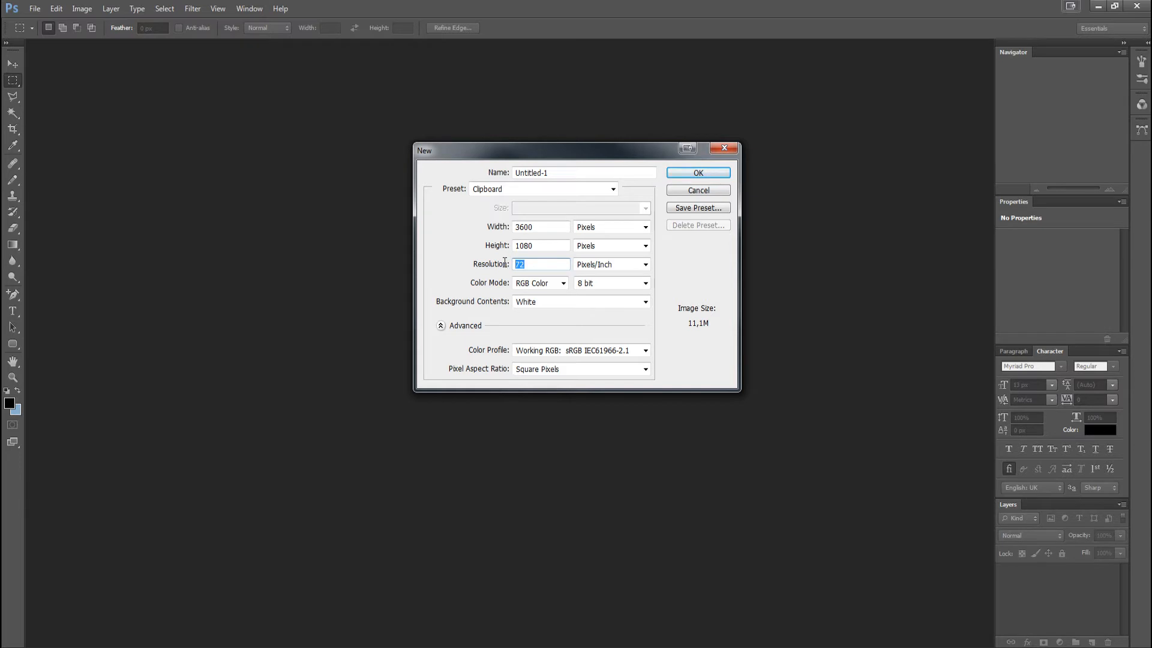
pyautogui.click(528, 264)
pyautogui.moveTo(528, 264); pyautogui.dragTo(513, 264)
pyautogui.click(532, 263)
pyautogui.click(531, 264)
pyautogui.moveTo(528, 264); pyautogui.dragTo(468, 265)
pyautogui.write('300')
pyautogui.moveTo(543, 265); pyautogui.dragTo(498, 269)
pyautogui.click(538, 264)
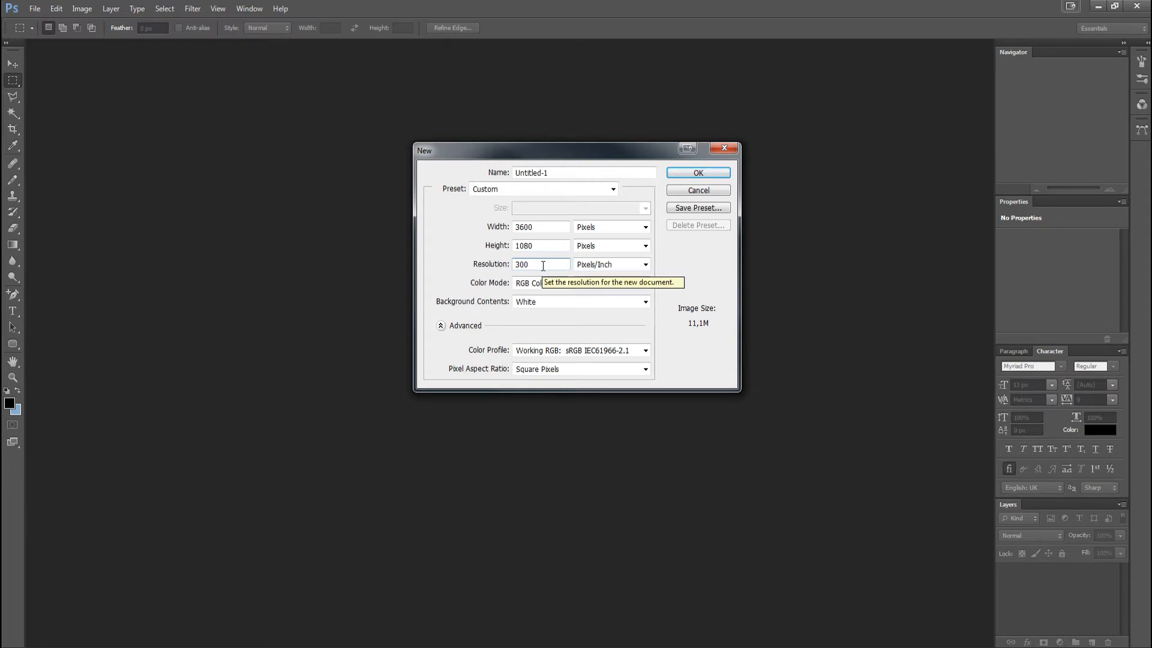
pyautogui.moveTo(543, 265); pyautogui.dragTo(507, 266)
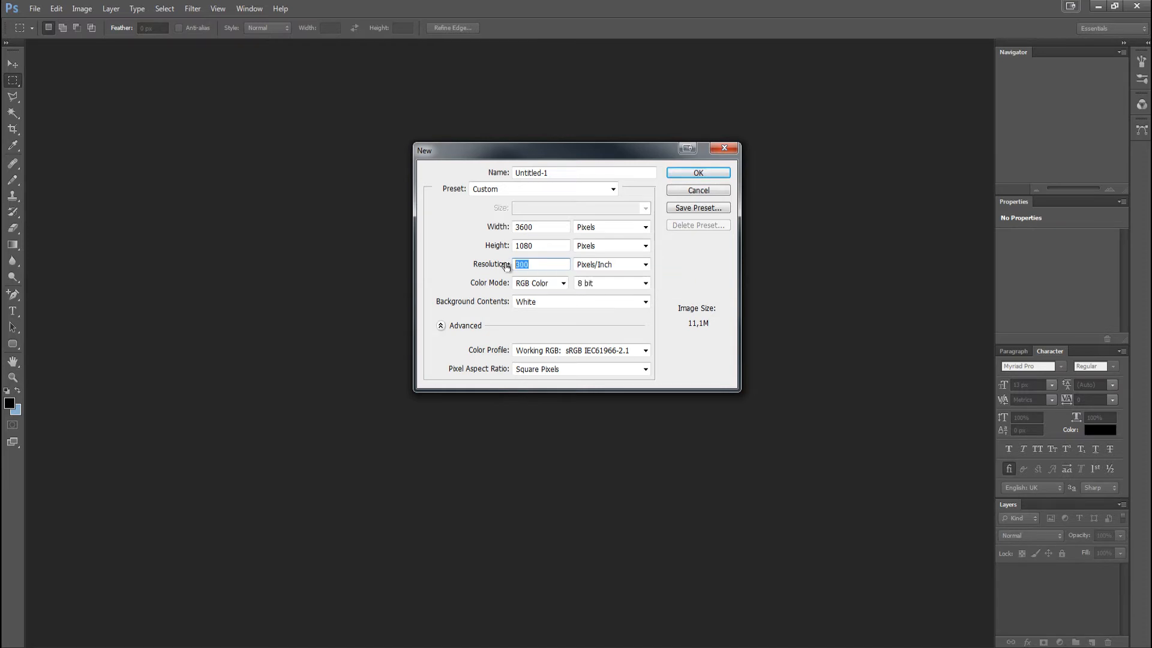
pyautogui.click(540, 263)
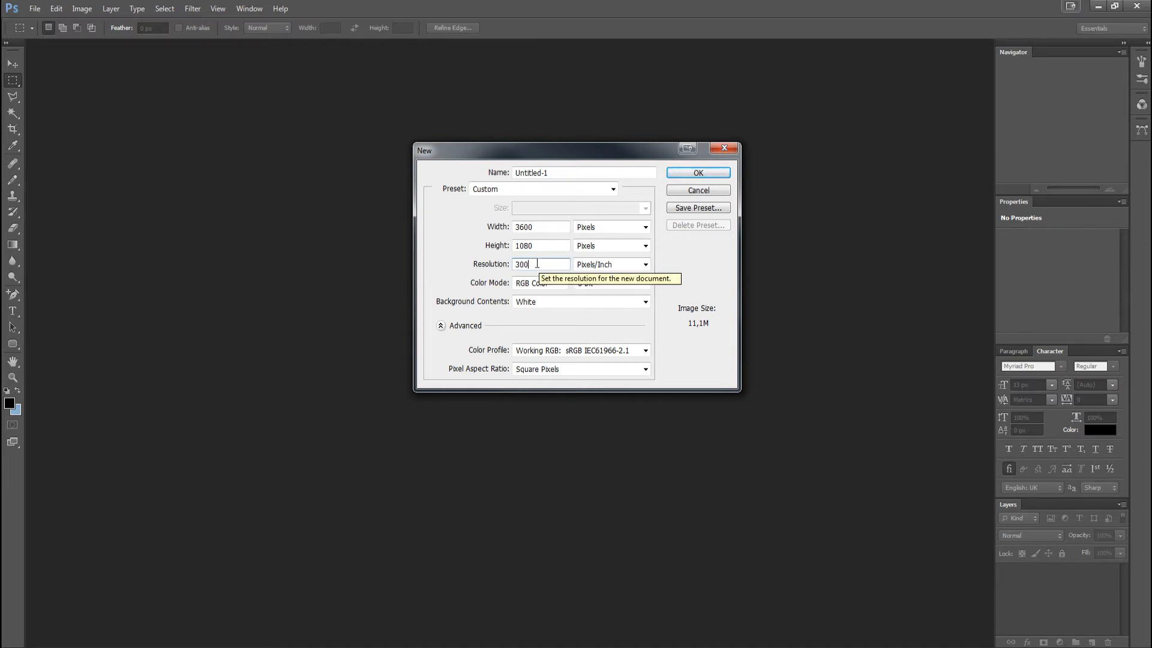
pyautogui.moveTo(539, 263); pyautogui.dragTo(504, 265)
pyautogui.click(523, 263)
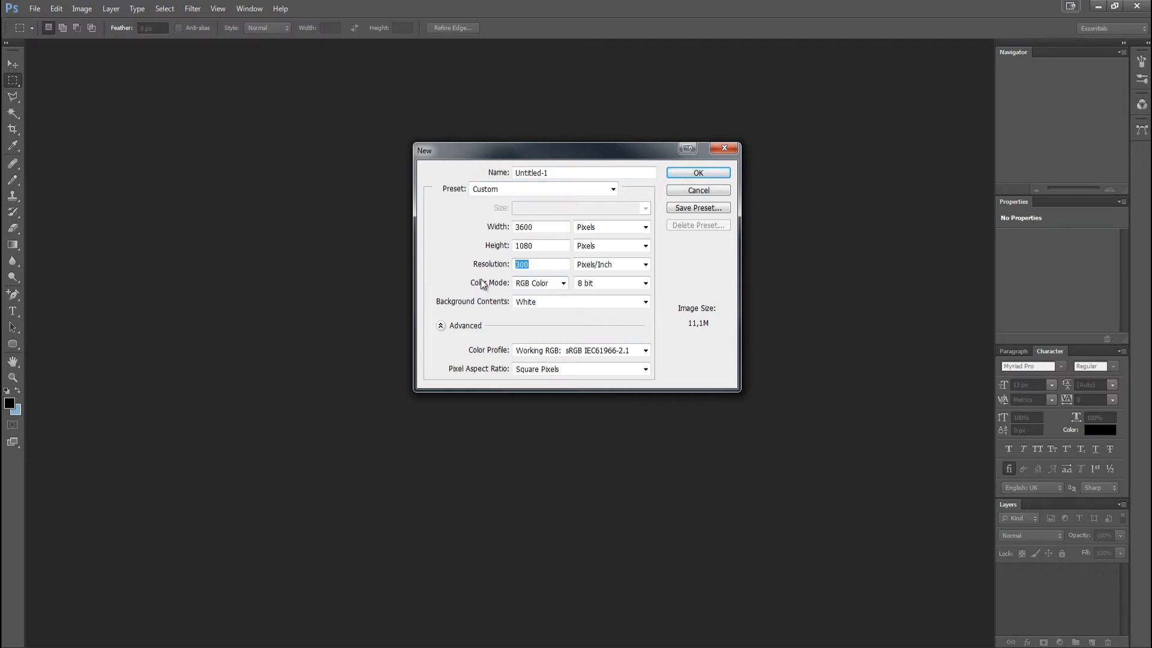
# Try CMYK Color as the new document's color mode and return it to RGB Color.
pyautogui.click(545, 285)
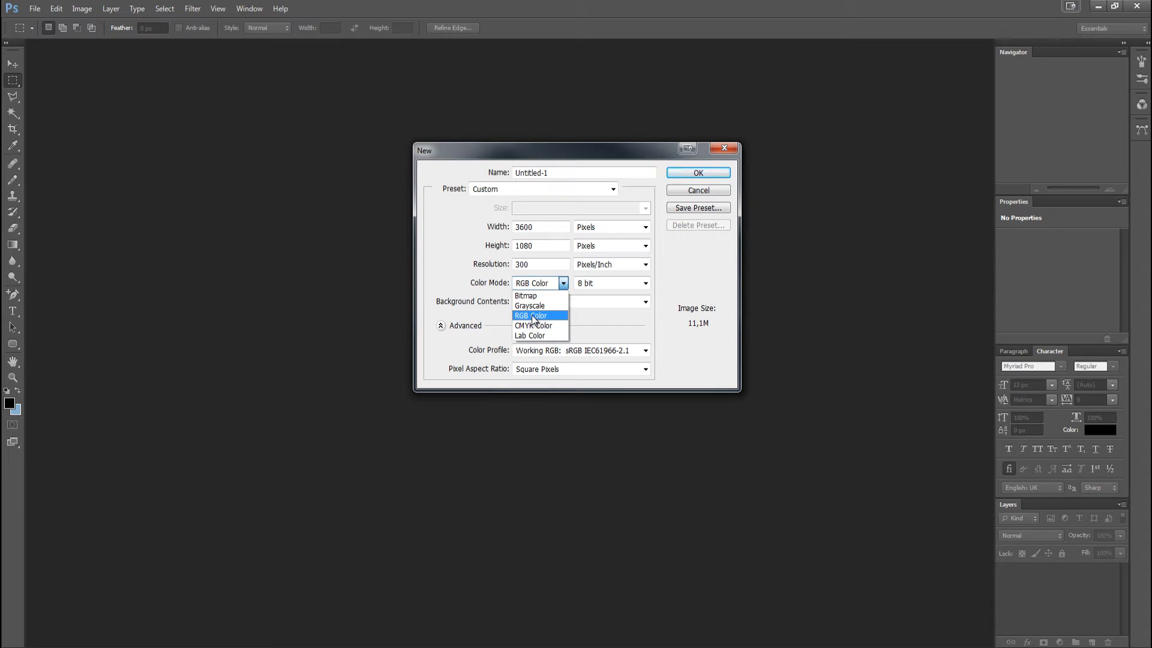
pyautogui.click(532, 317)
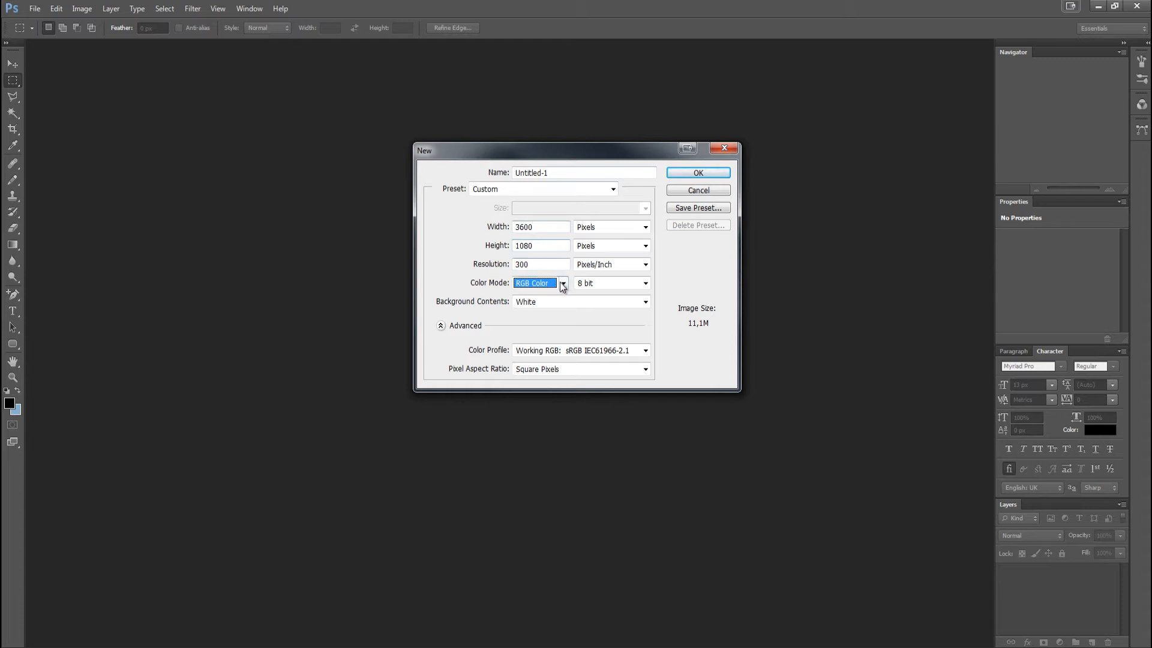
pyautogui.click(563, 284)
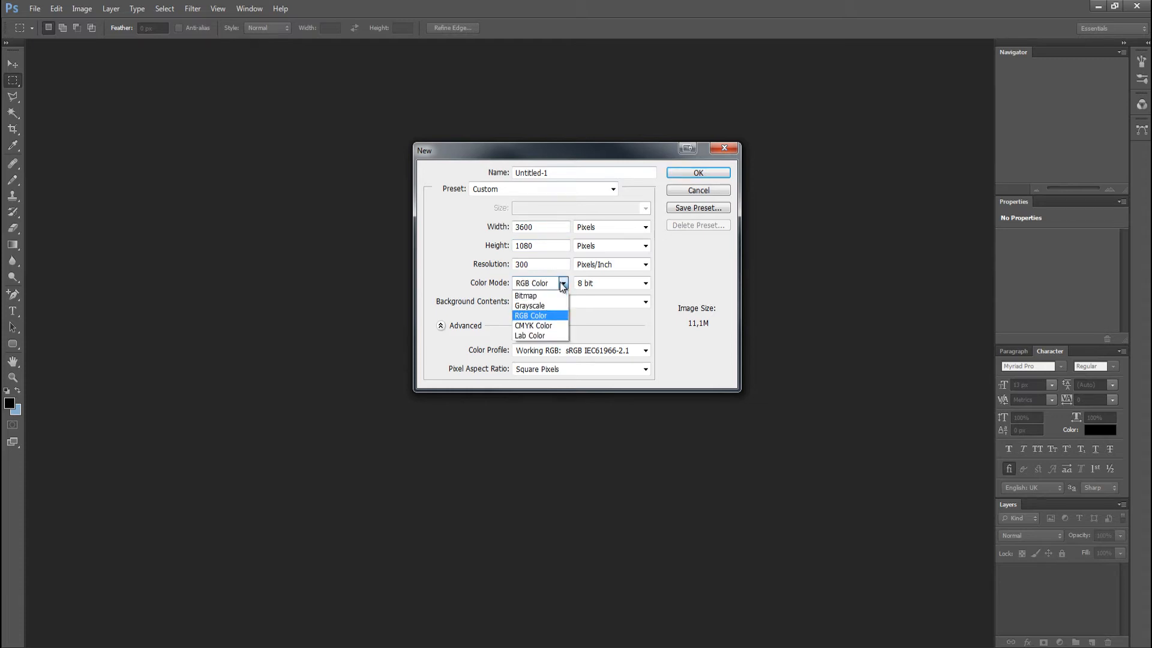
pyautogui.click(524, 325)
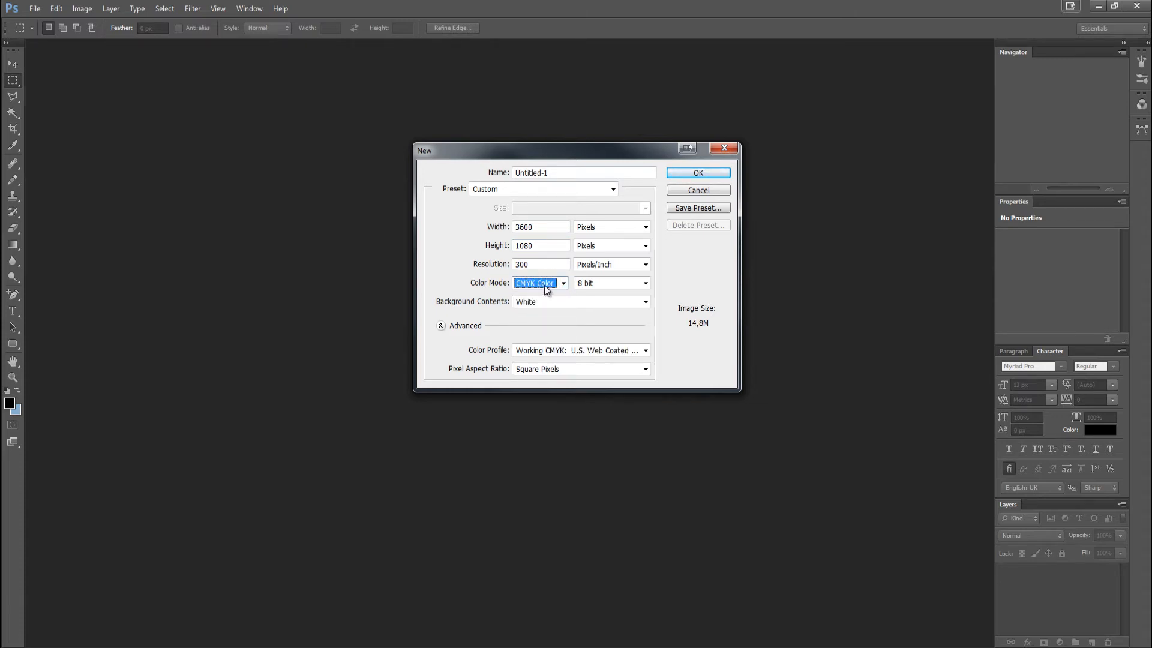
pyautogui.click(563, 283)
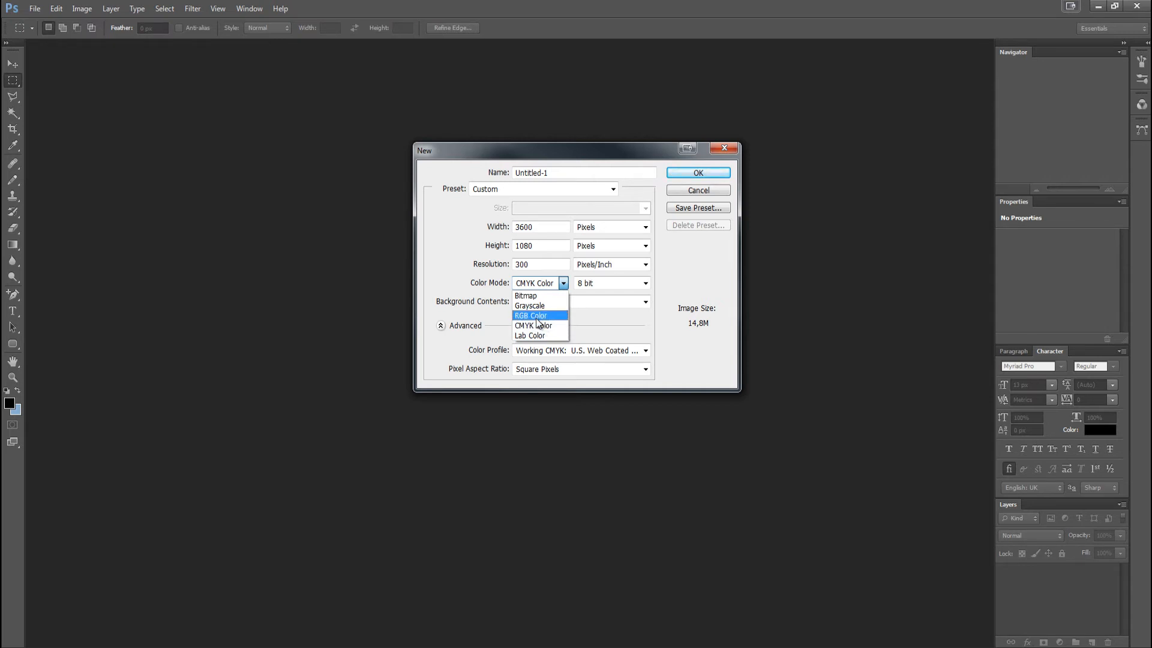
pyautogui.click(536, 316)
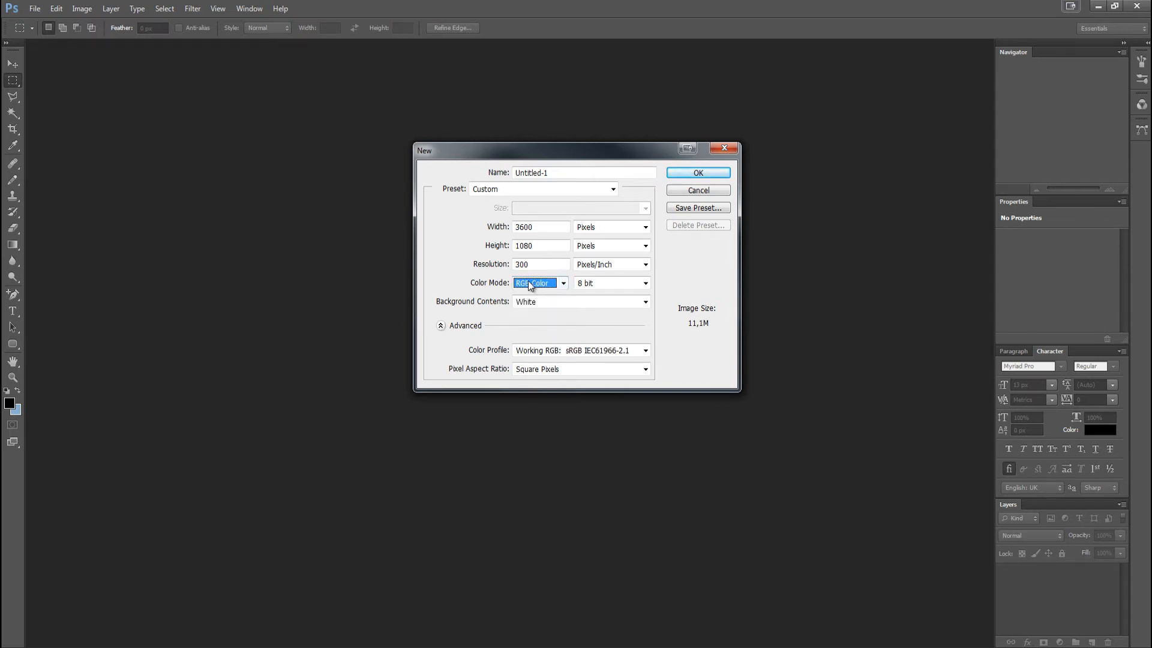
# Choose White background contents and Square Pixels as the pixel aspect ratio, and look through the available presets.
pyautogui.click(641, 301)
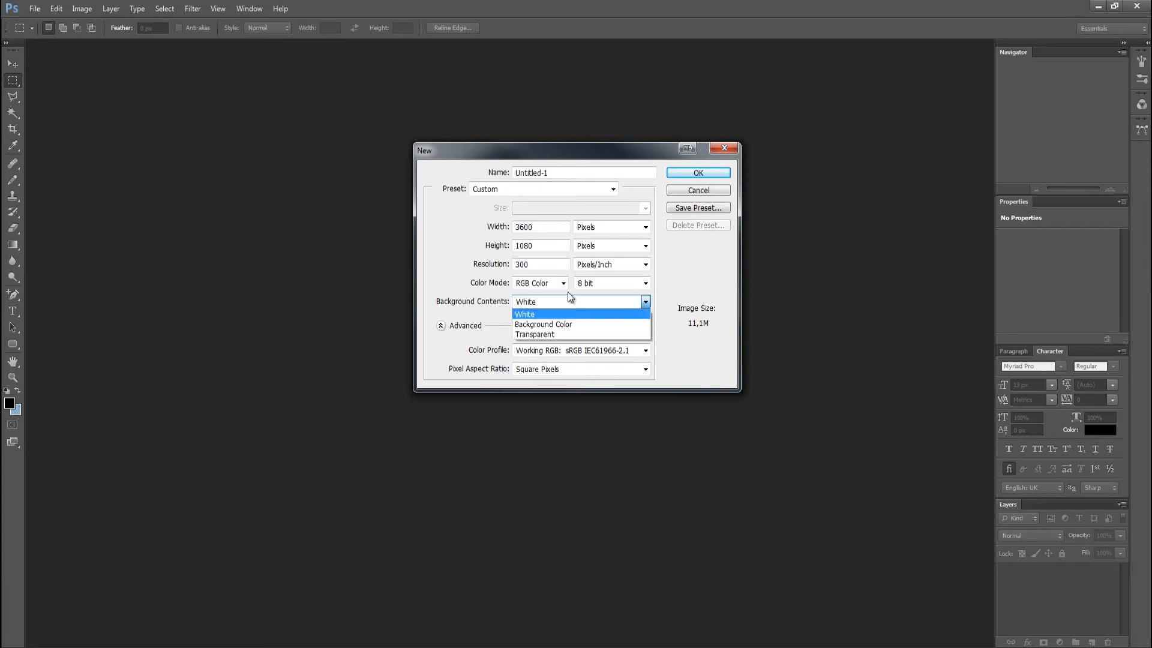
pyautogui.click(529, 314)
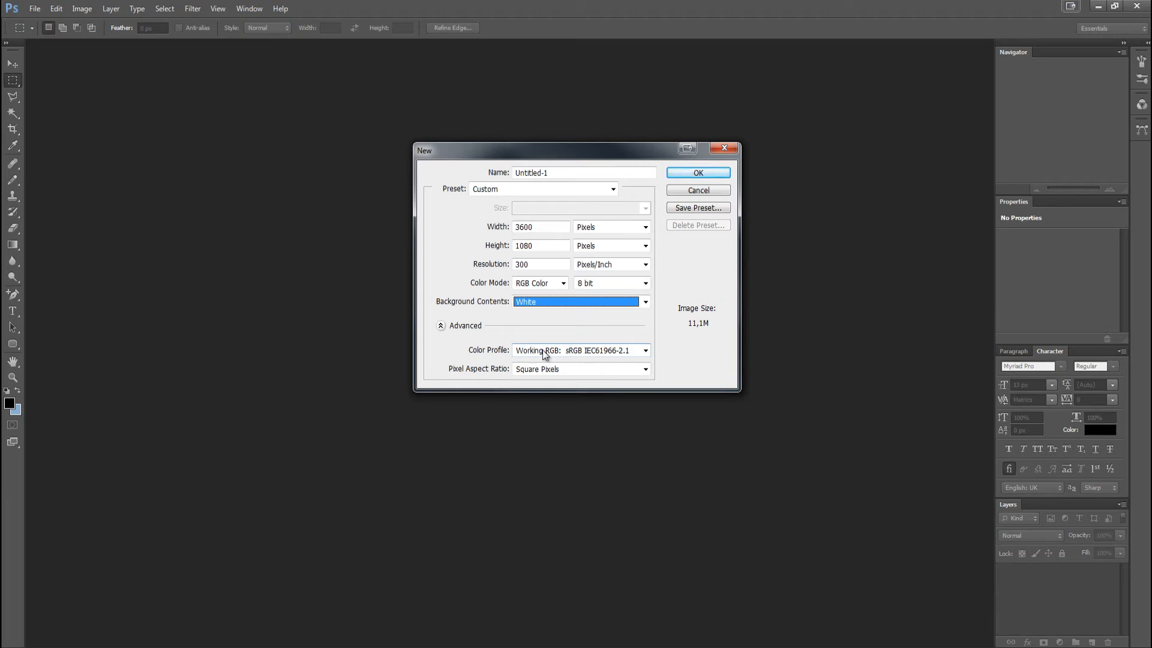
pyautogui.click(585, 371)
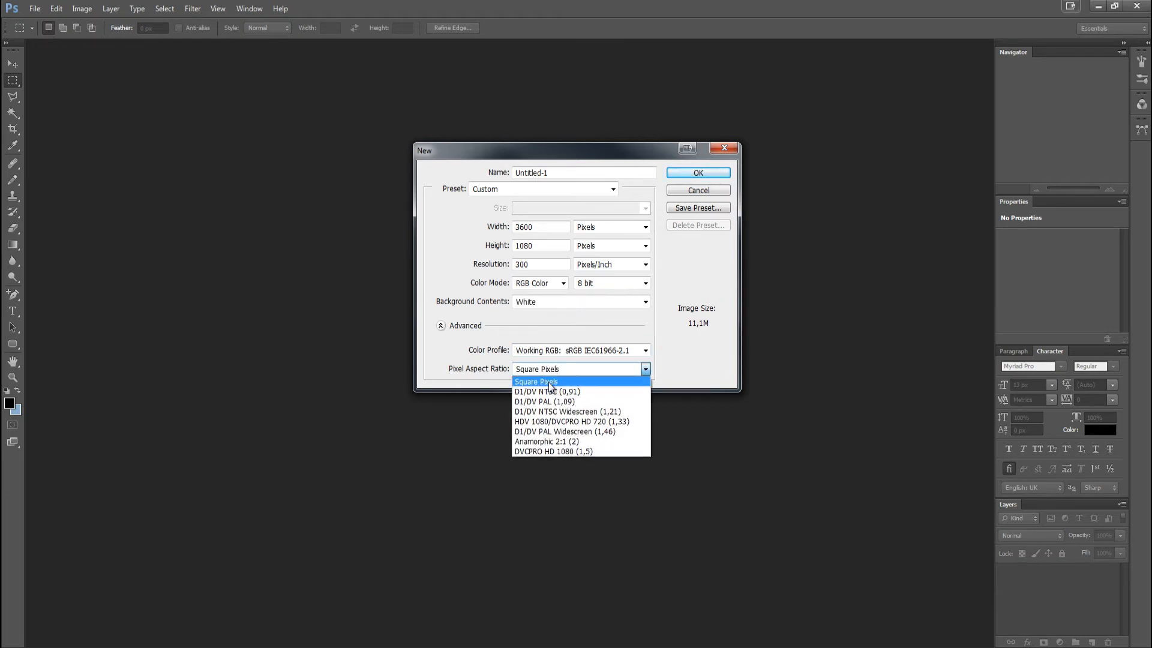
pyautogui.click(551, 384)
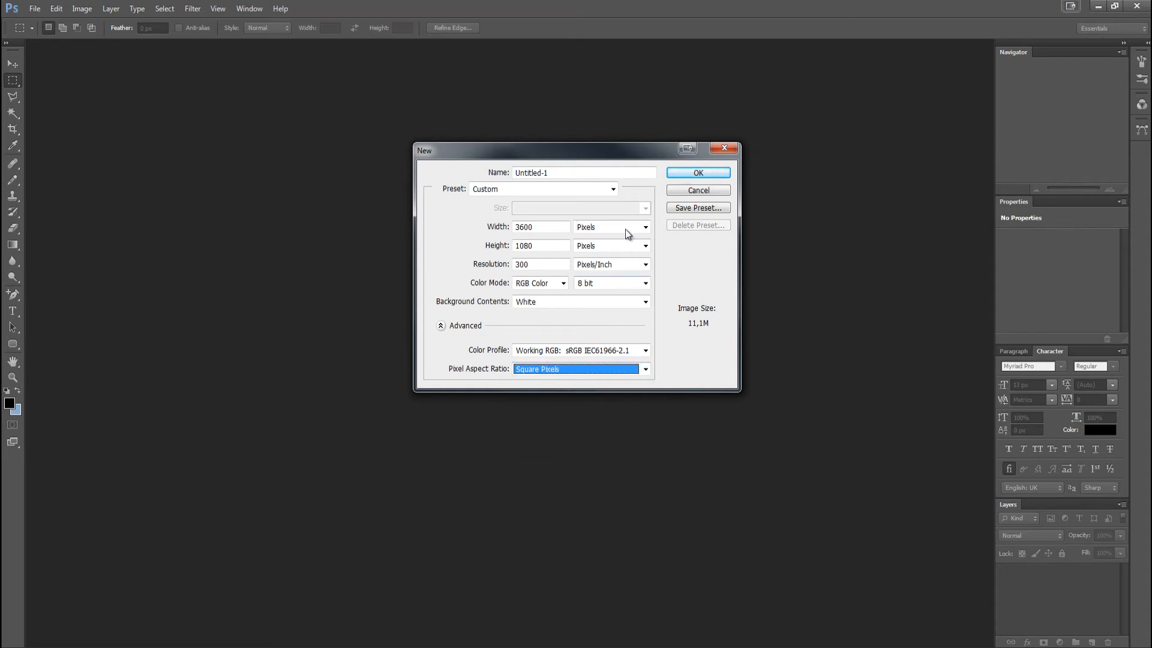
pyautogui.click(612, 190)
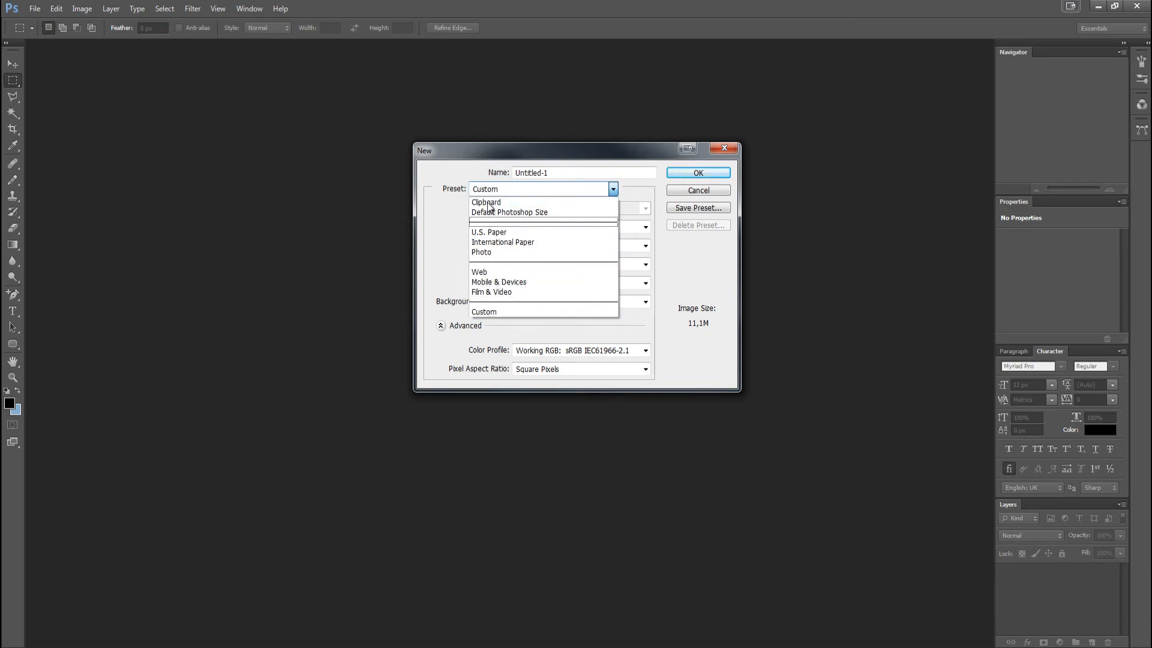
pyautogui.click(456, 209)
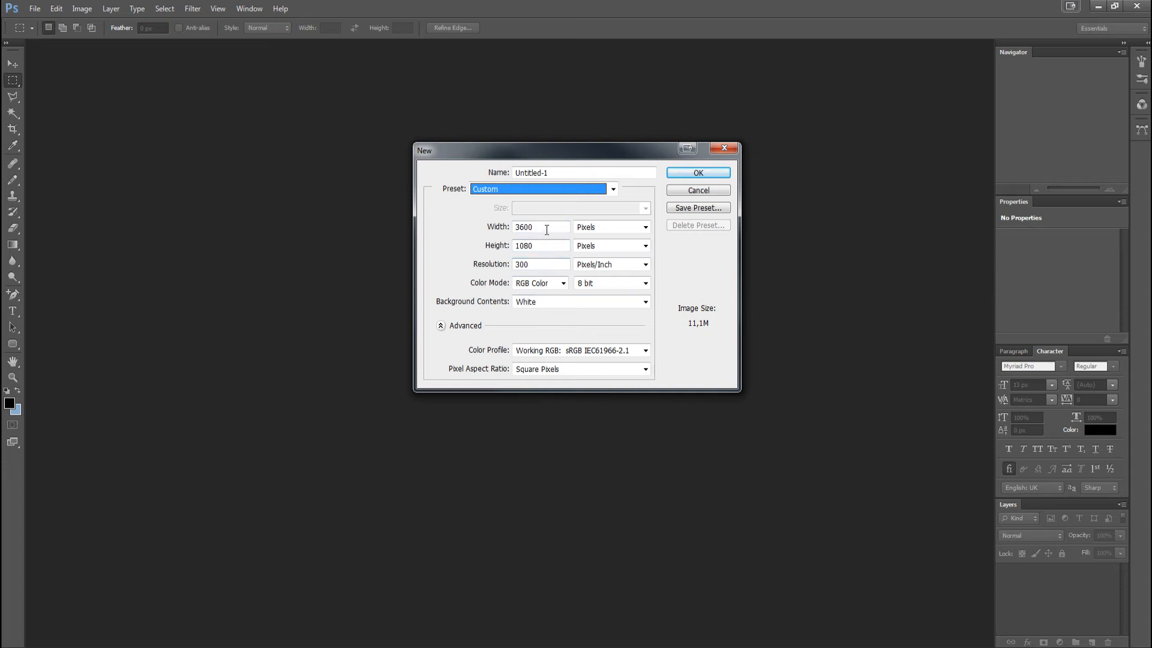
# Set the new document's width and height to 500 pixels each.
pyautogui.press('Tab')
pyautogui.press('Tab')
pyautogui.click(502, 266)
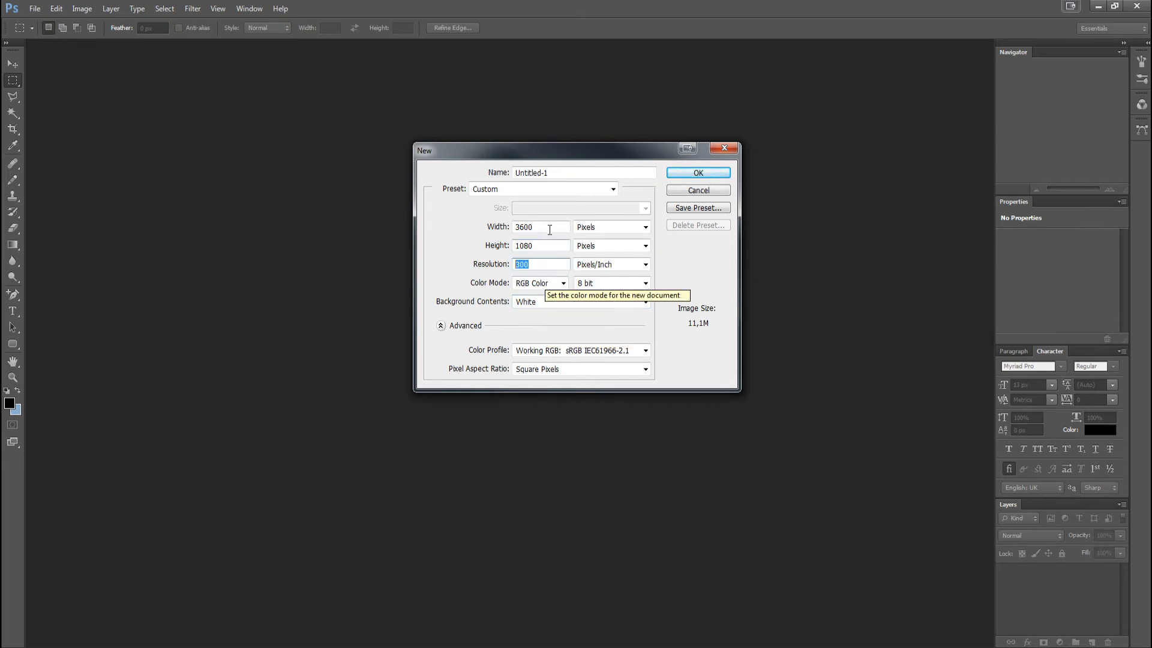
pyautogui.click(504, 227)
pyautogui.write('599')
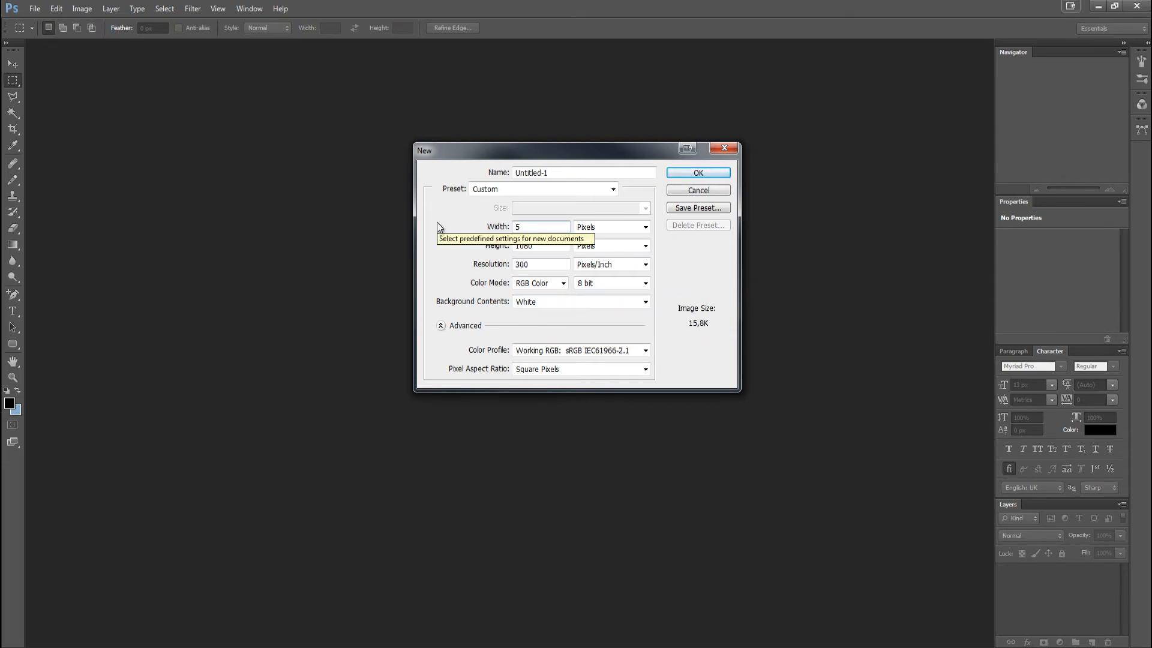
pyautogui.press('BackSpace')
pyautogui.press('BackSpace')
pyautogui.write('00')
pyautogui.press('Tab')
pyautogui.press('Tab')
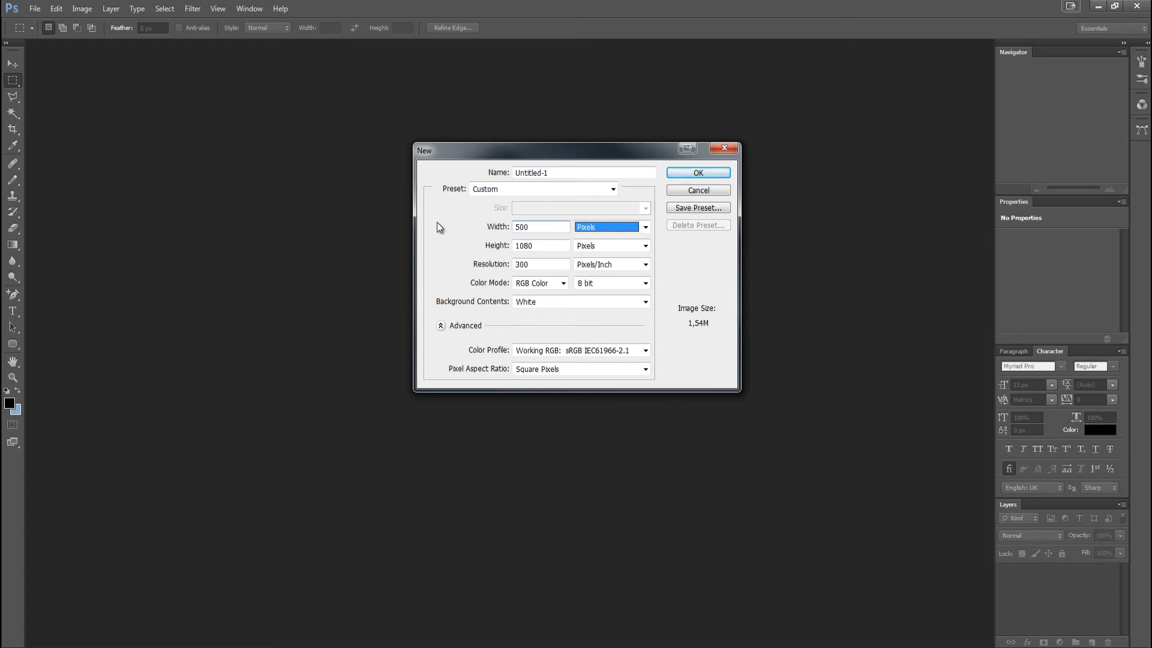
pyautogui.write('500')
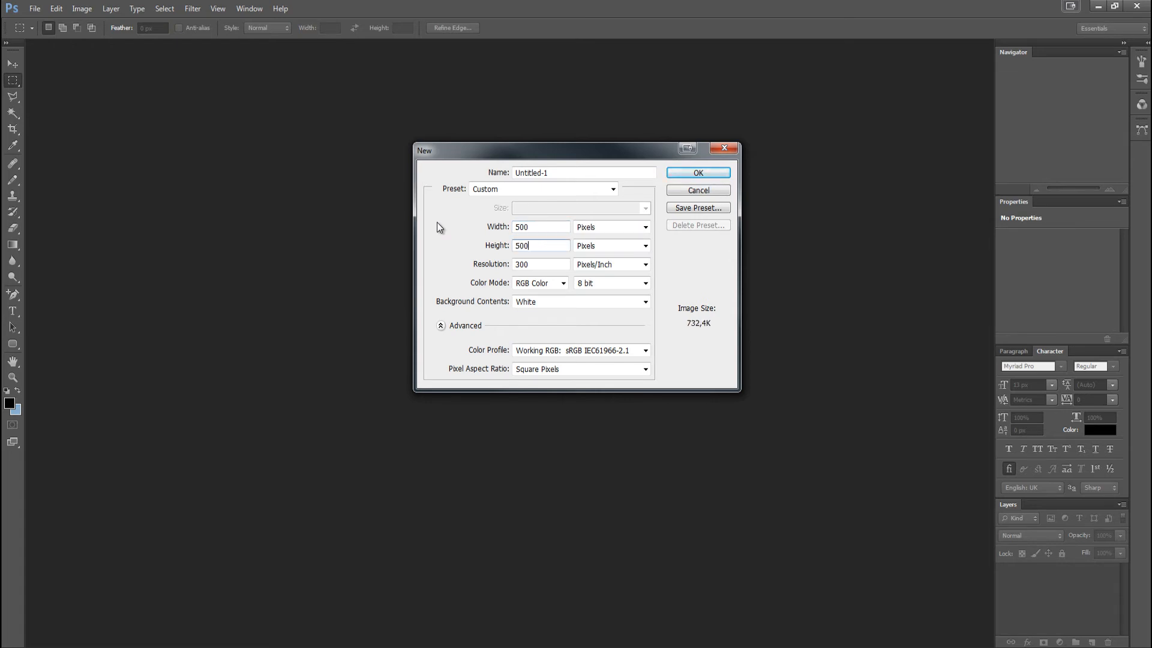
# Set the resolution to 72 pixels/inch and create the document.
pyautogui.moveTo(548, 265); pyautogui.dragTo(491, 270)
pyautogui.write('72')
pyautogui.click(696, 174)
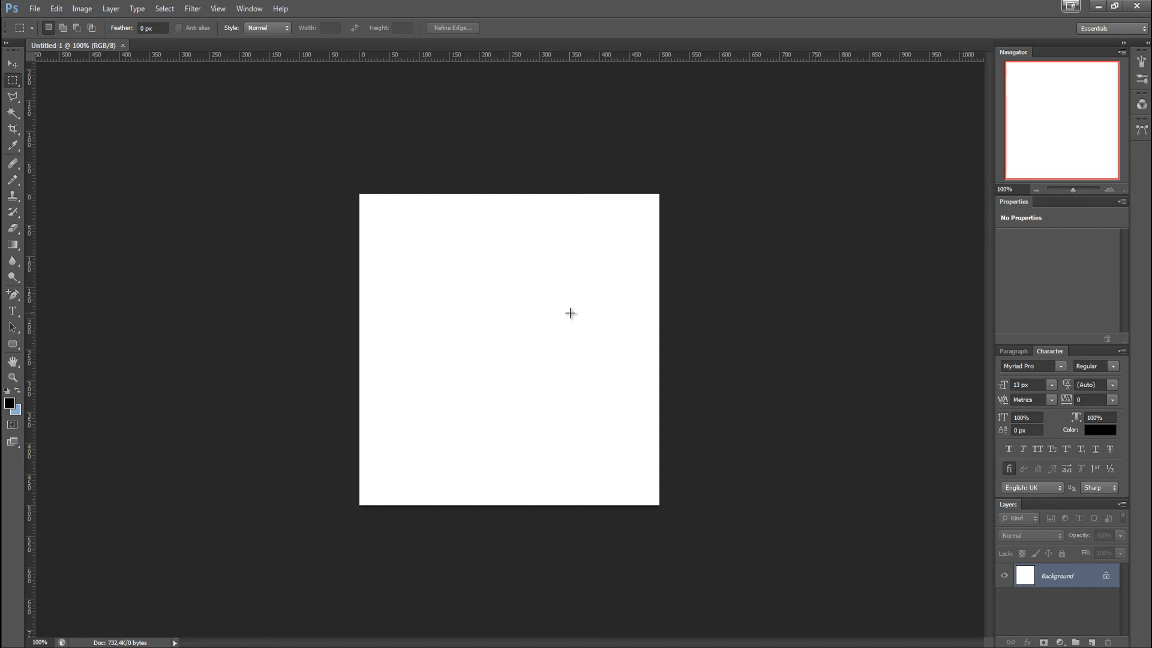
# Add a new layer and fill a rectangular selection about 150 px wide near the canvas's upper-left corner with black.
pyautogui.hotkey('ctrl', 'shift', 'alt', 'n')
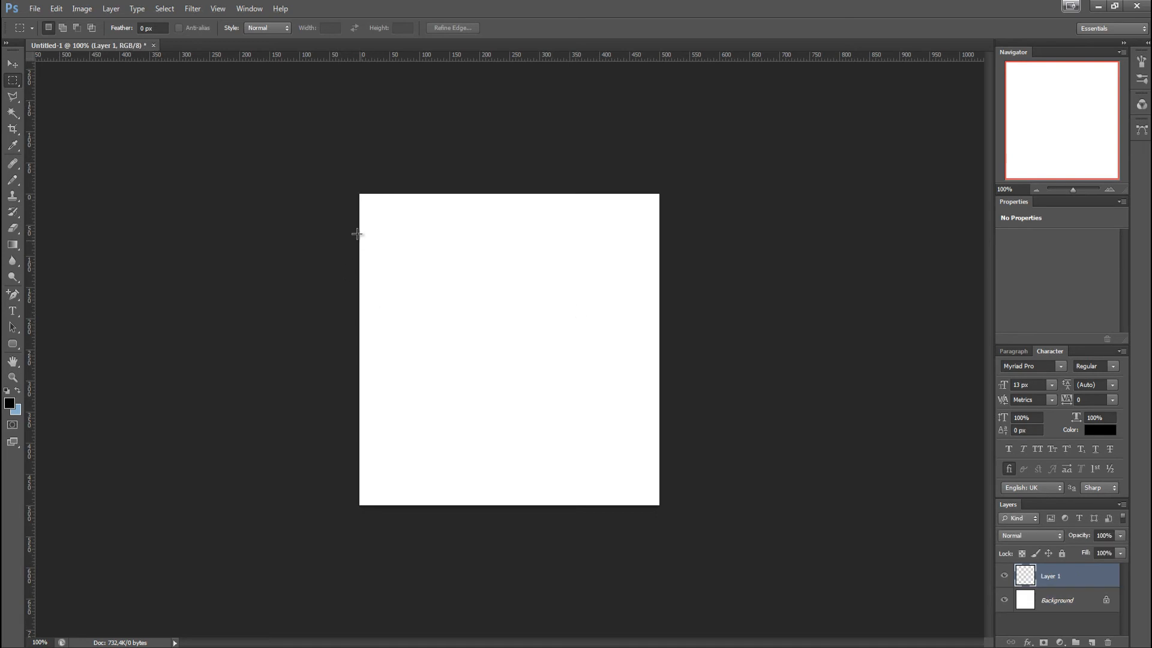
pyautogui.moveTo(401, 223); pyautogui.dragTo(492, 308)
pyautogui.click(57, 9)
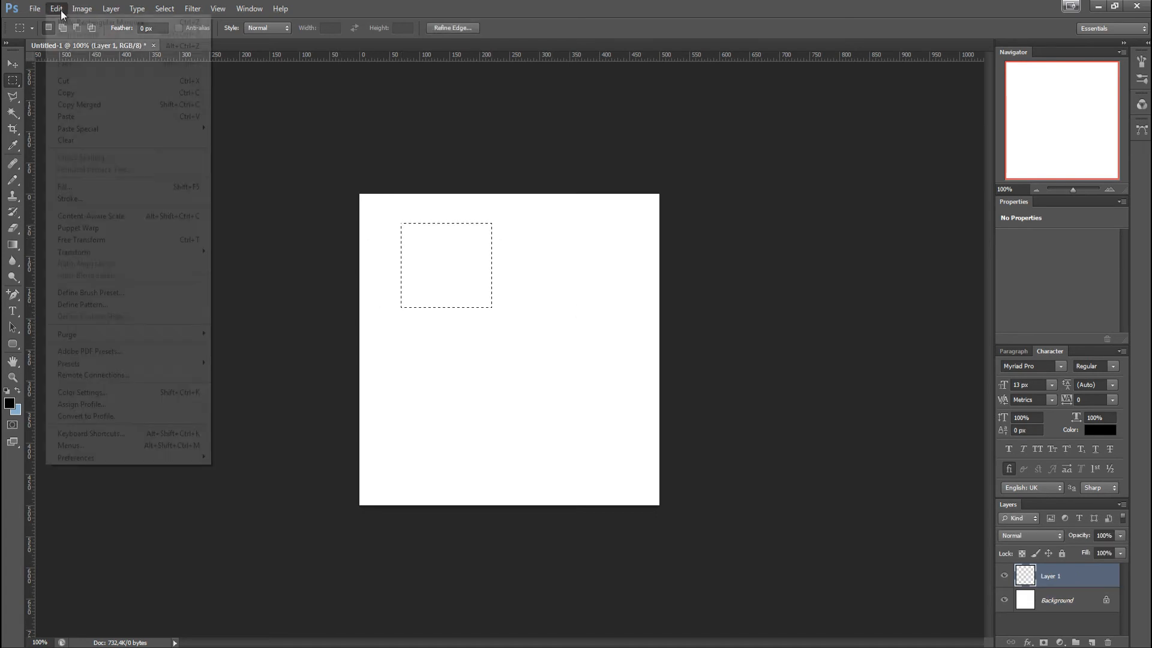
pyautogui.click(93, 186)
pyautogui.press('Return')
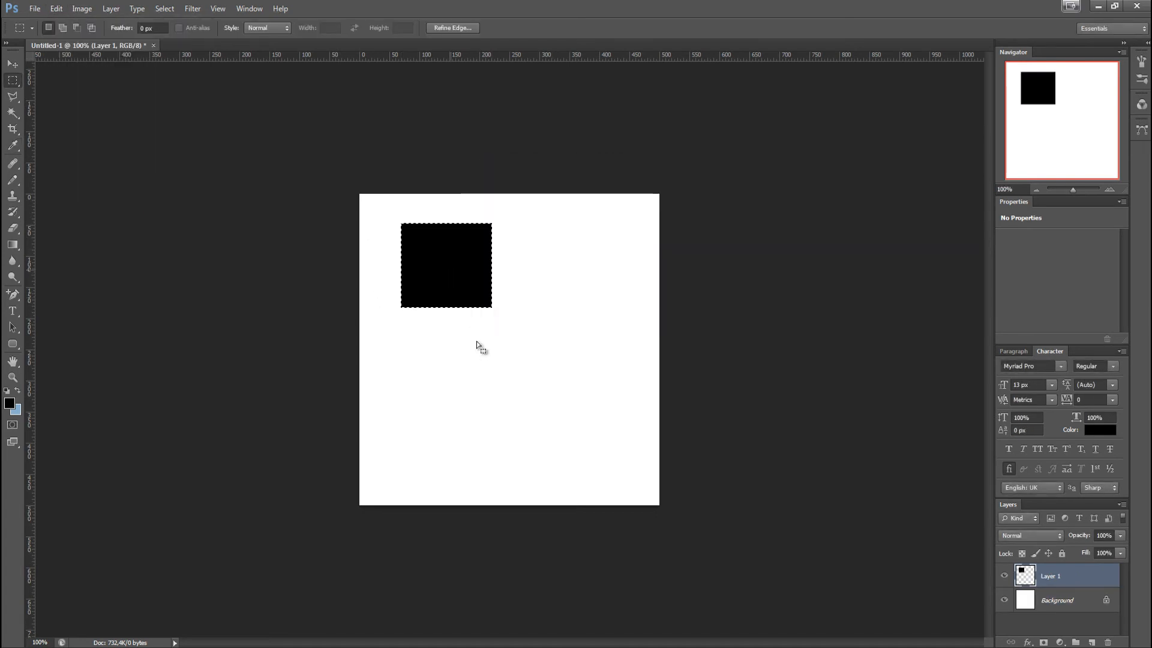
# Fill a rectangular selection about 250 px wide and 190 px high in the canvas's lower middle with black.
pyautogui.moveTo(438, 333); pyautogui.dragTo(590, 449)
pyautogui.click(56, 9)
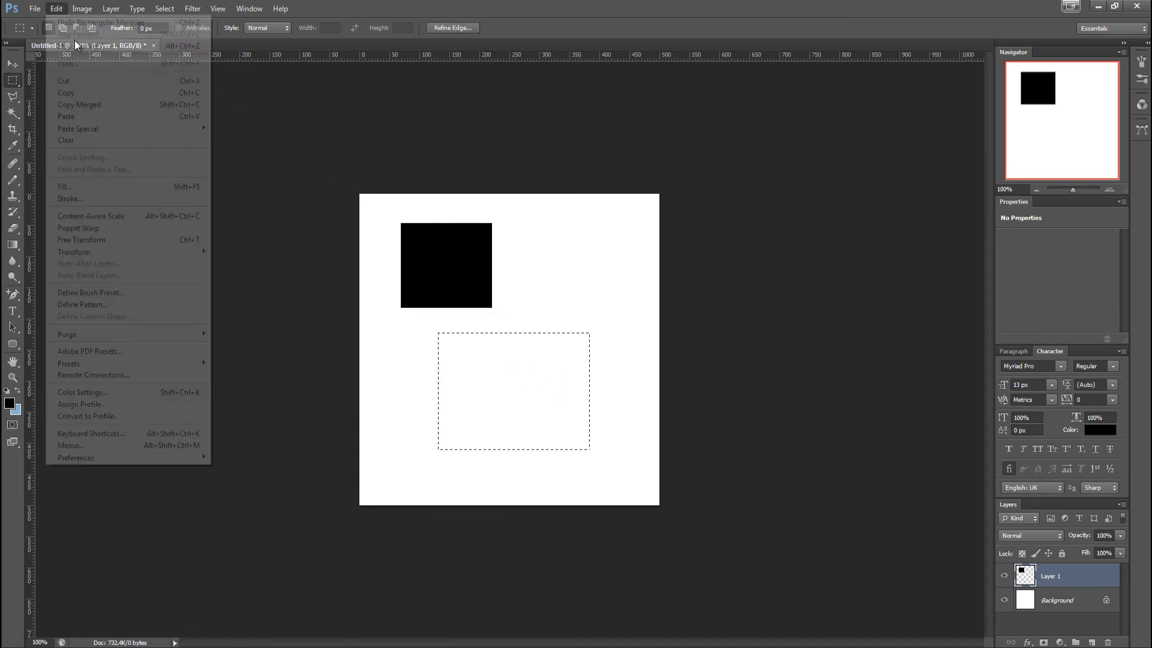
pyautogui.click(78, 187)
pyautogui.press('Return')
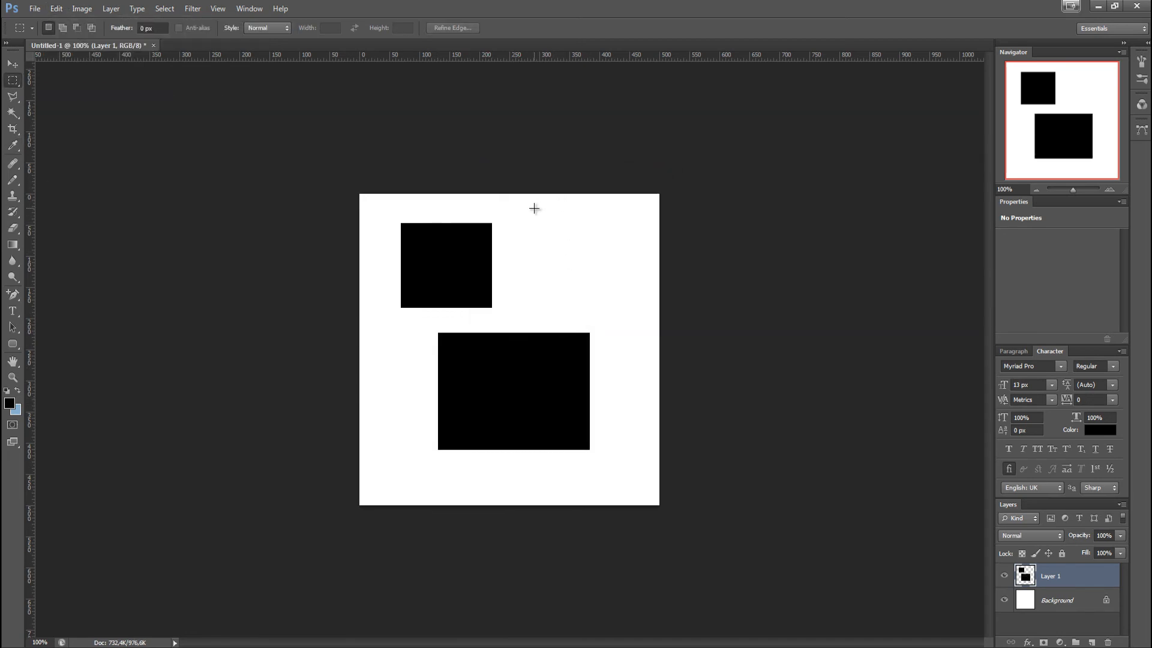
# Fill a rectangular selection about 175 px wide and 175 px high near the canvas's upper-right corner with black.
pyautogui.moveTo(534, 208); pyautogui.dragTo(640, 316)
pyautogui.click(57, 9)
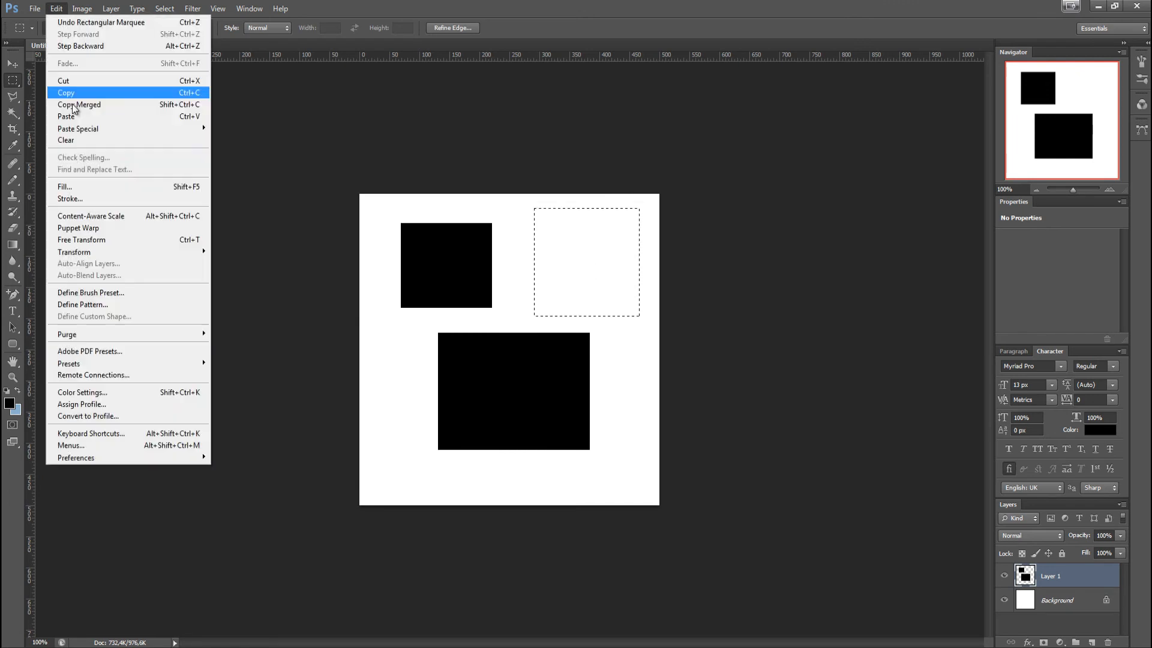
pyautogui.click(77, 187)
pyautogui.press('Return')
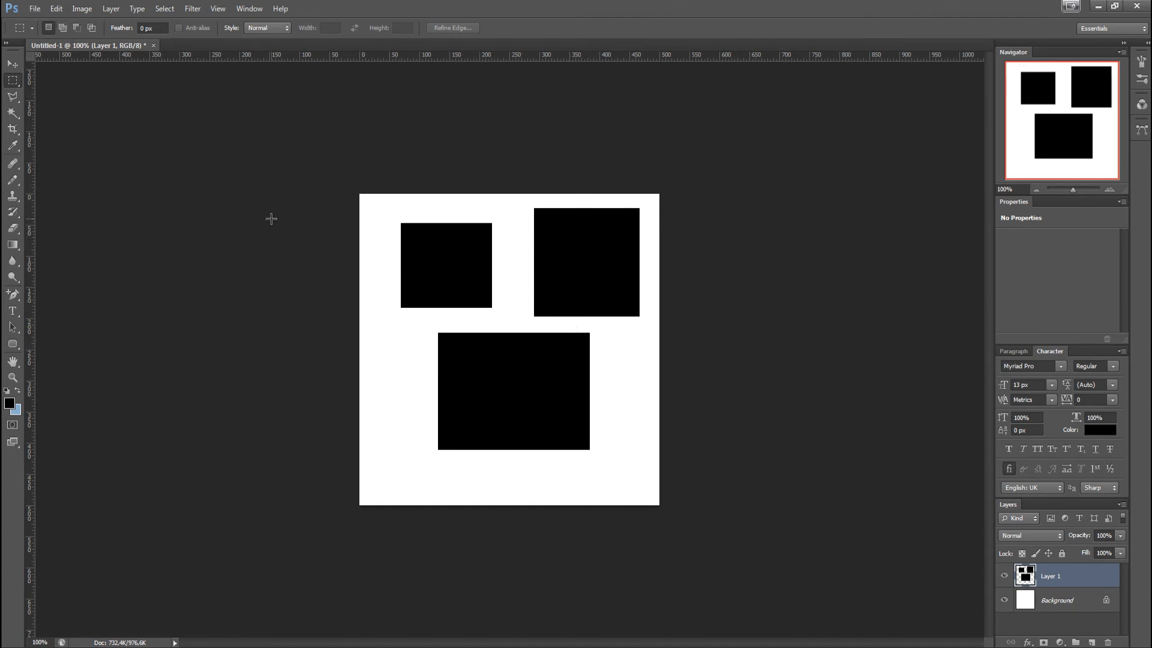
# Enlarge the canvas to 1500 by 1500 pixels from the centre, using the background colour for the extension.
pyautogui.click(82, 9)
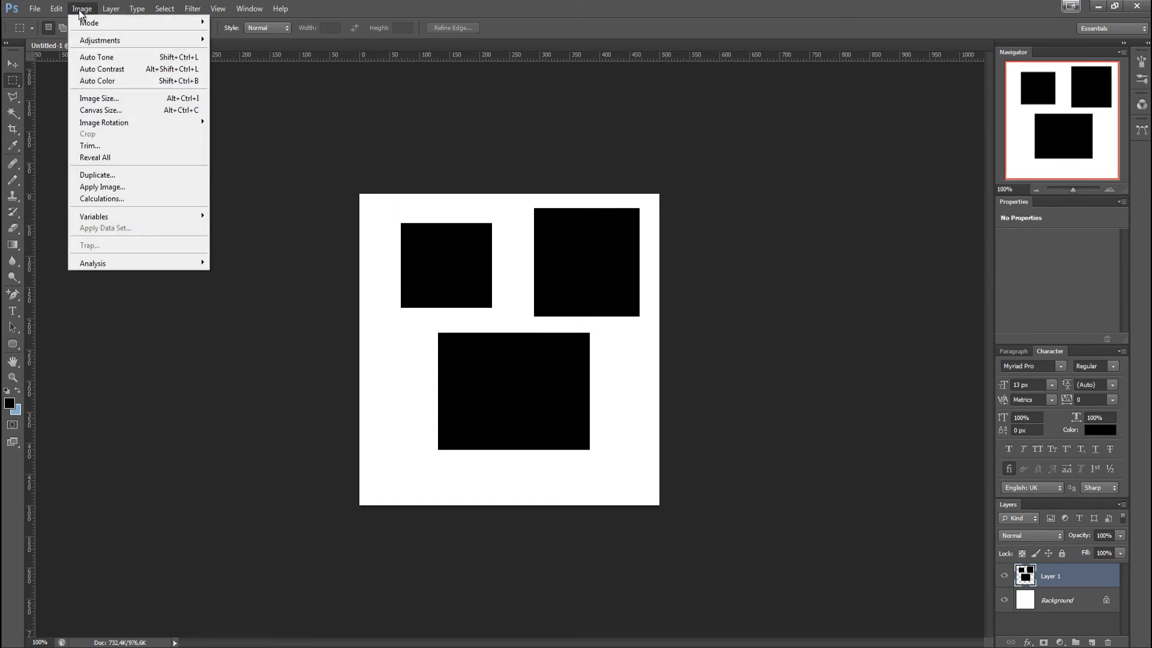
pyautogui.click(118, 113)
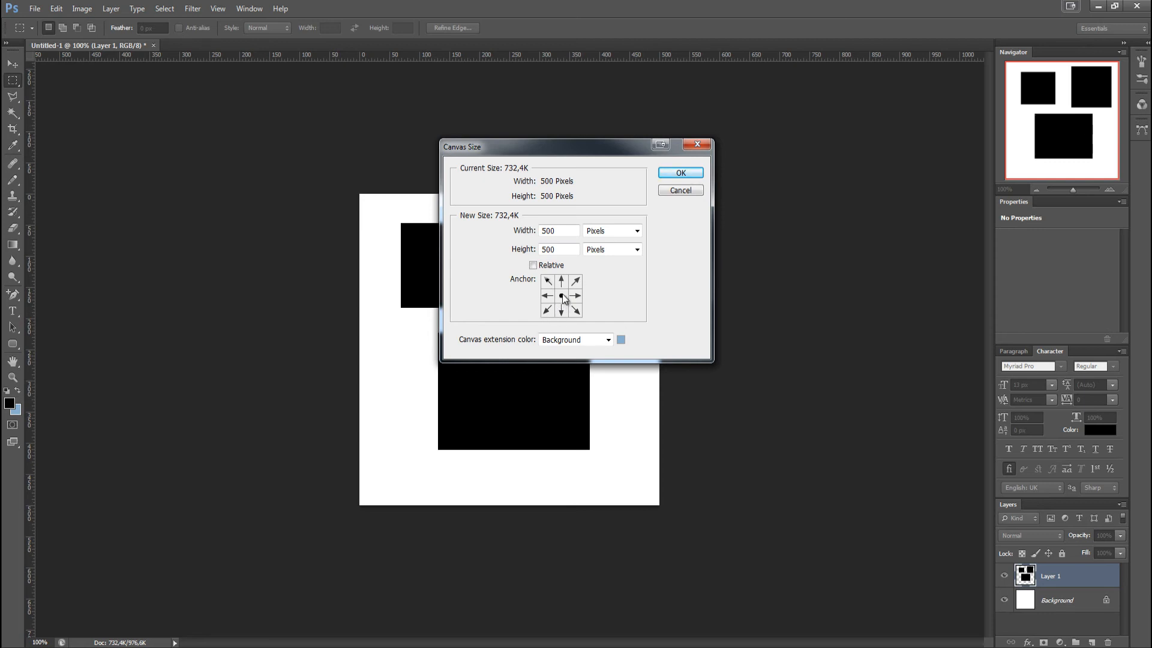
pyautogui.doubleClick(558, 231)
pyautogui.write('1500')
pyautogui.press('Tab')
pyautogui.write('1500')
pyautogui.press('Return')
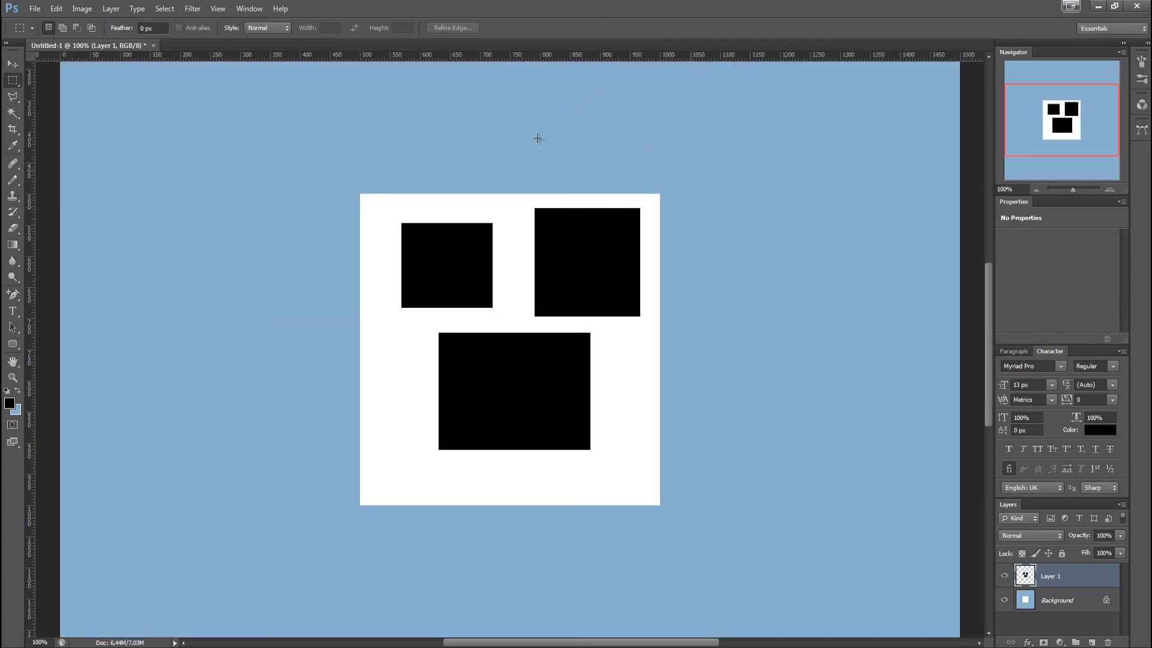
pyautogui.hotkey('ctrl', '-')
pyautogui.hotkey('ctrl', '-')
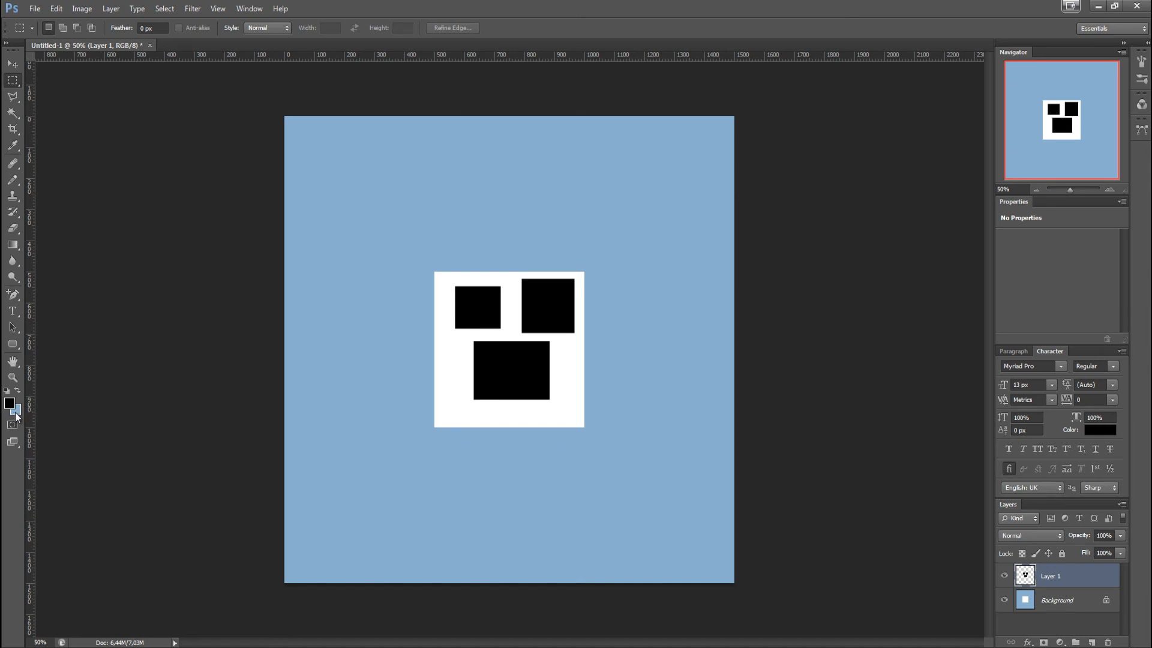
# Change the background colour to white.
pyautogui.click(16, 412)
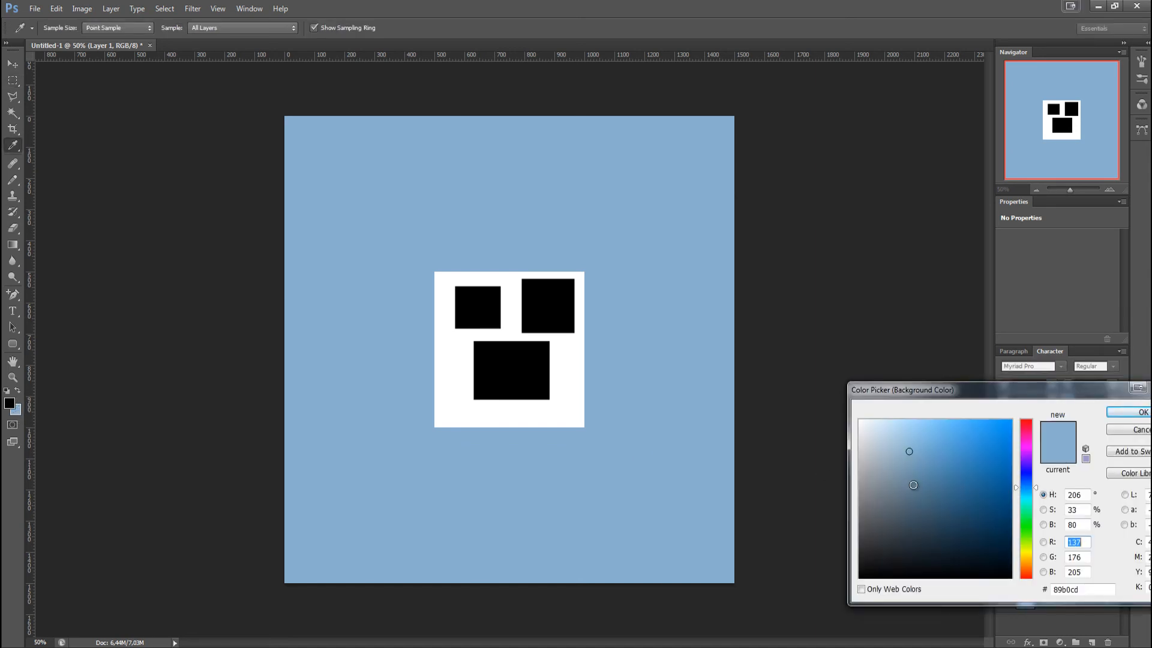
pyautogui.moveTo(915, 461); pyautogui.dragTo(808, 366)
pyautogui.press('Return')
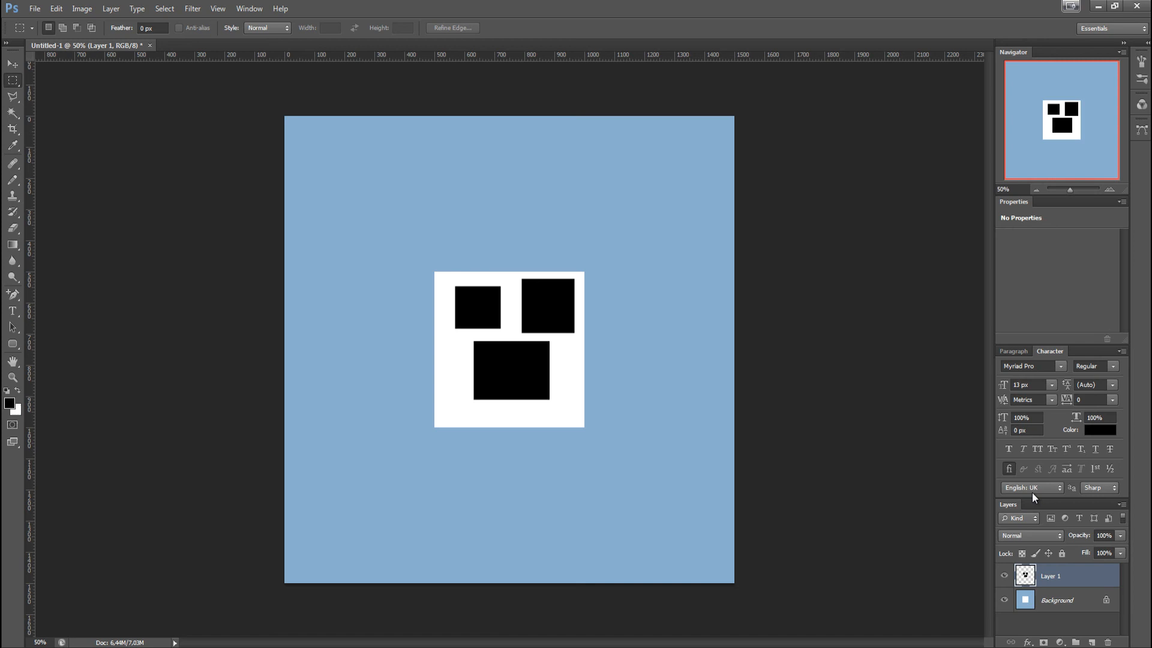
# Fill the blue area of the Background layer with black using the Paint Bucket, swap the colours and refill it with white.
pyautogui.click(1049, 608)
pyautogui.click(12, 249)
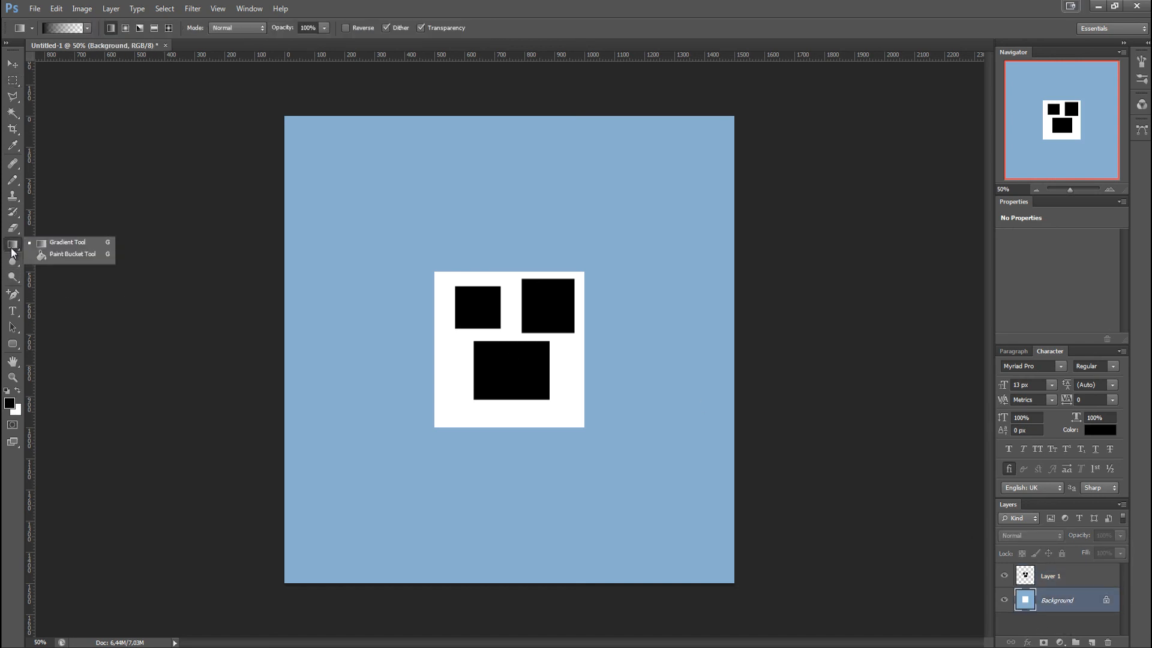
pyautogui.click(42, 257)
pyautogui.click(359, 320)
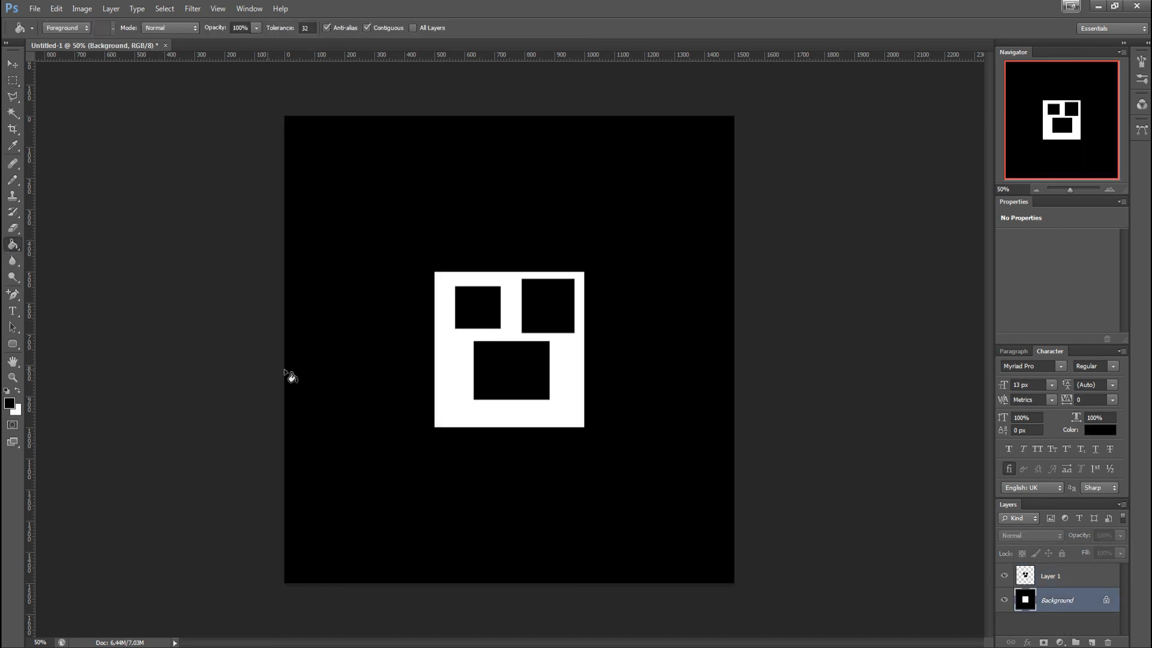
pyautogui.press('x')
pyautogui.click(351, 333)
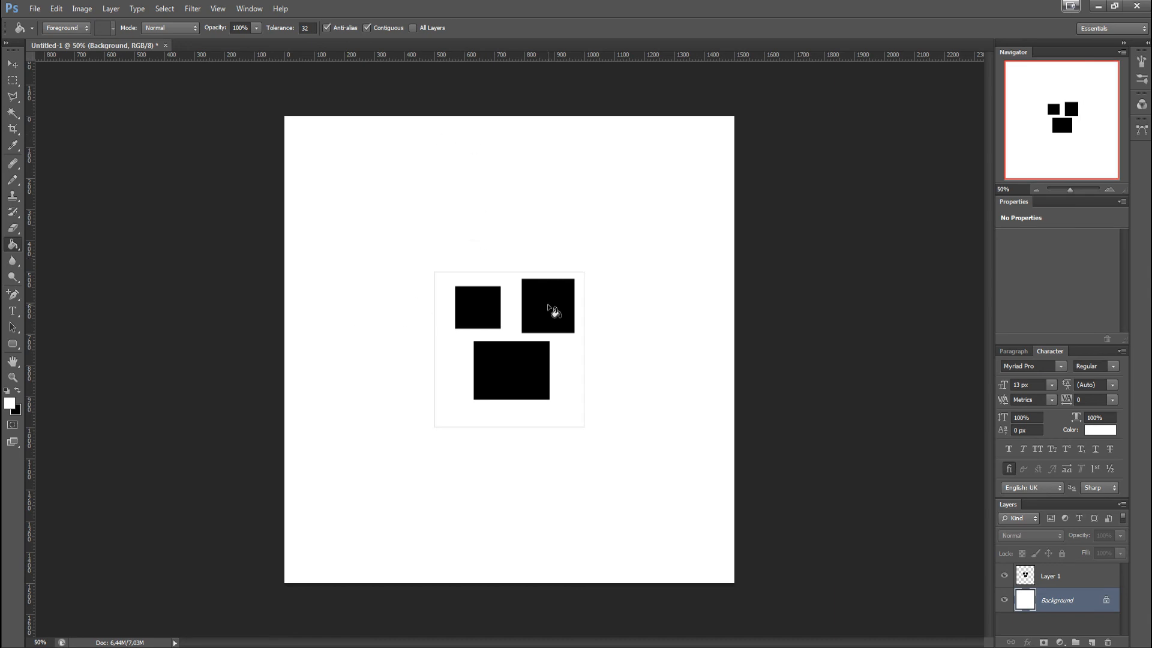
# Undo both Paint Bucket fills and the canvas enlargement.
pyautogui.hotkey('ctrl', 'alt', 'z')
pyautogui.hotkey('ctrl', 'alt', 'z')
pyautogui.hotkey('ctrl', 'alt', 'z')
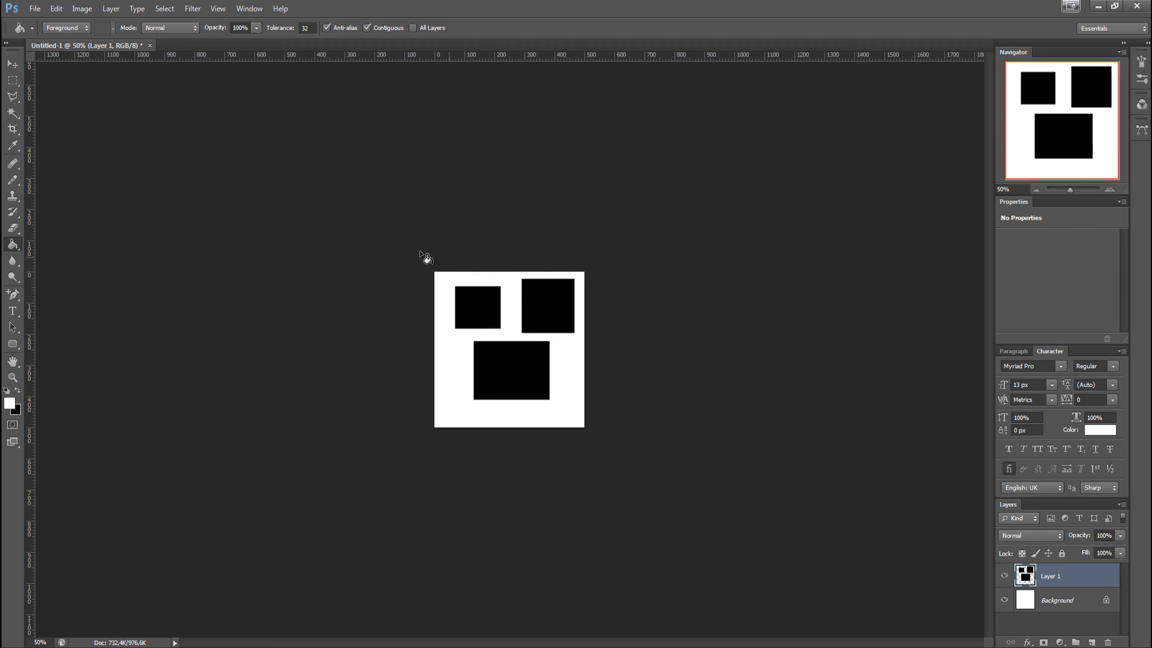
# Select RGB Color as the image's colour mode.
pyautogui.click(82, 8)
pyautogui.moveTo(94, 27)
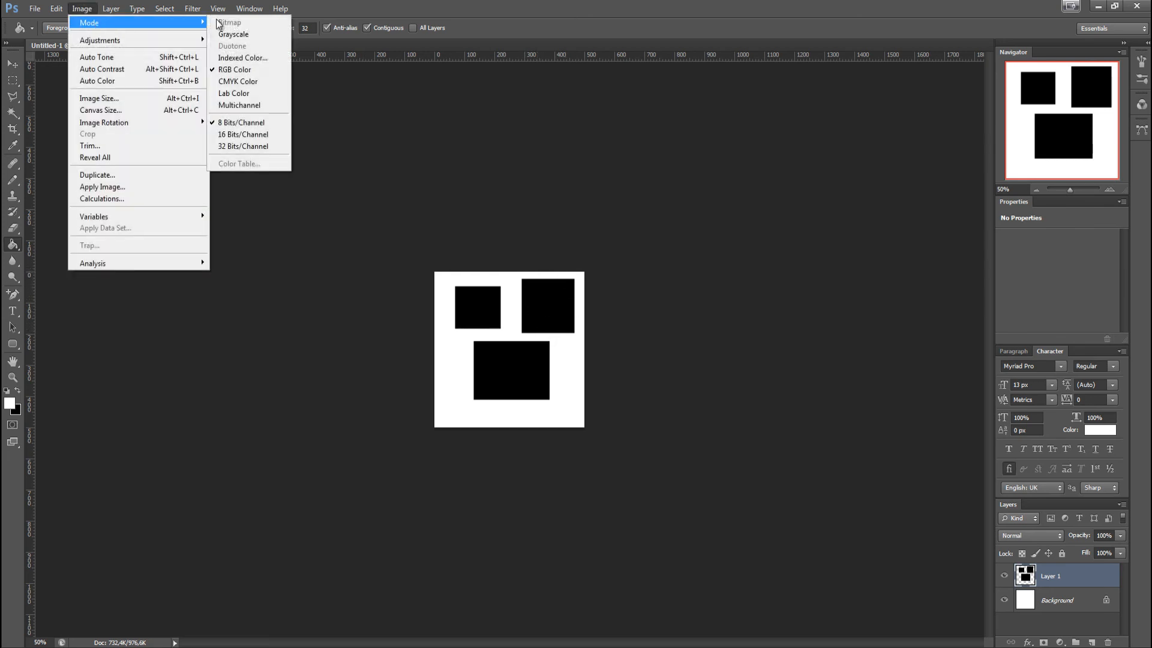
pyautogui.click(251, 71)
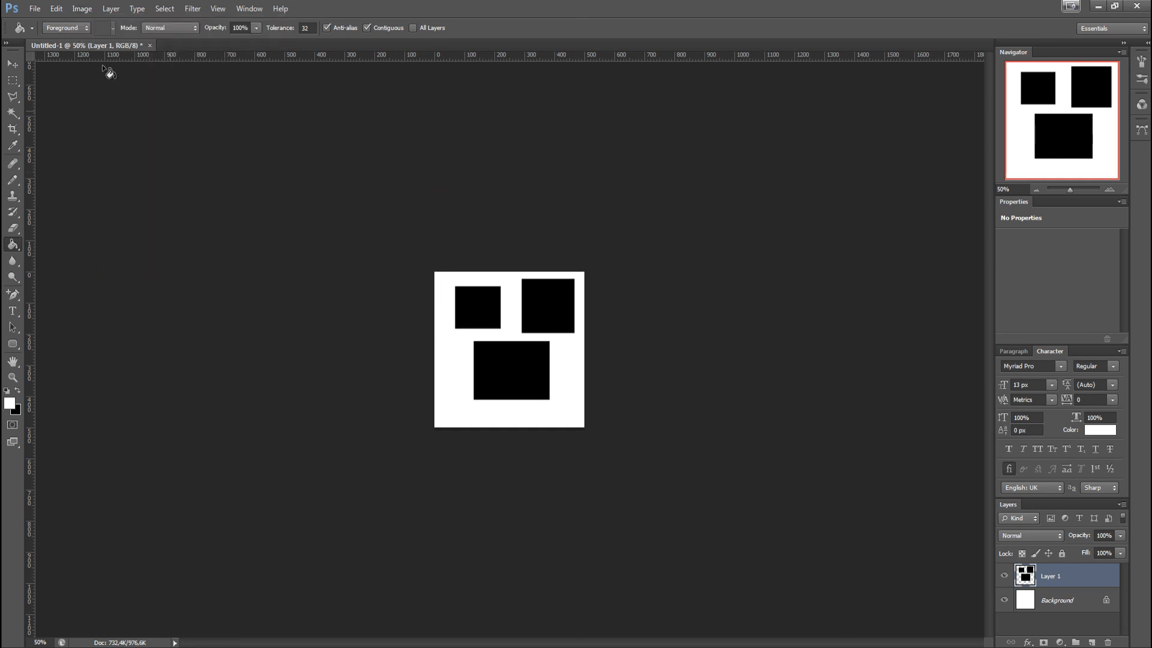
# Convert the image to CMYK Color without flattening its layers, accepting the U.S. Web Coated (SWOP) v2 profile.
pyautogui.click(82, 8)
pyautogui.moveTo(90, 22)
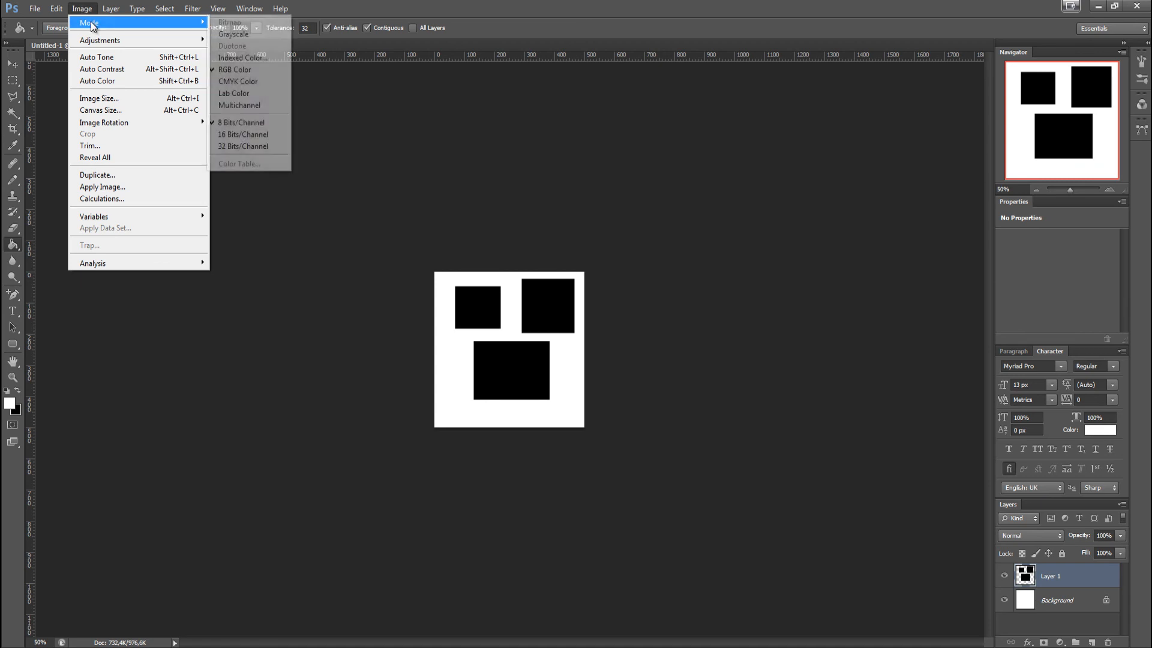
pyautogui.click(248, 84)
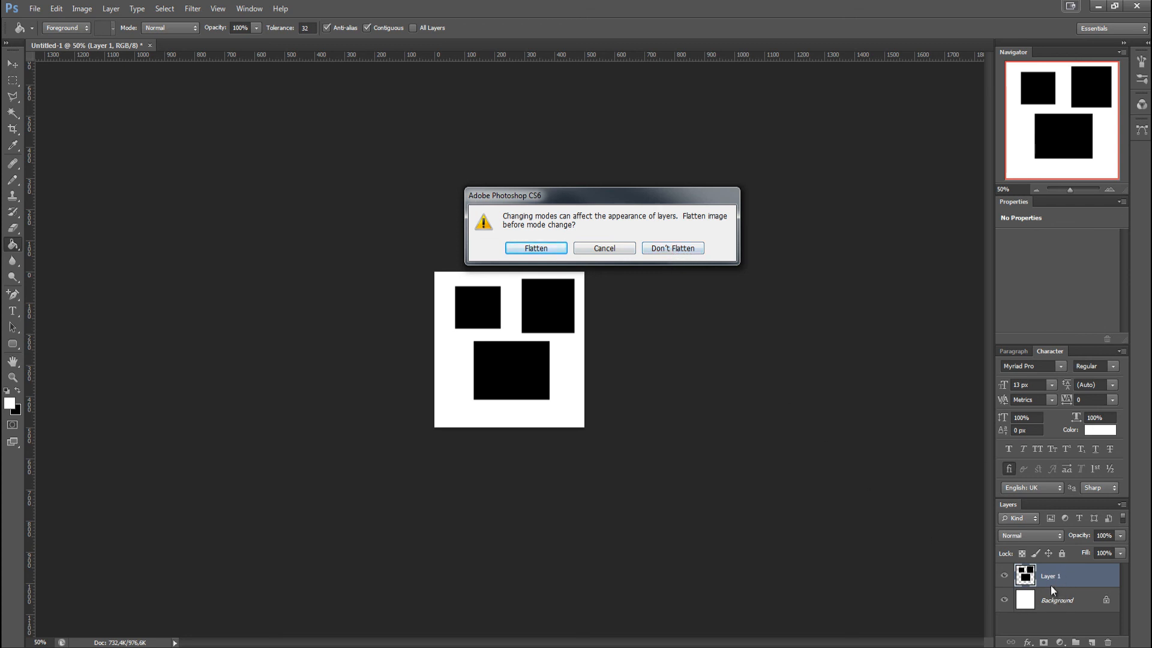
pyautogui.click(672, 253)
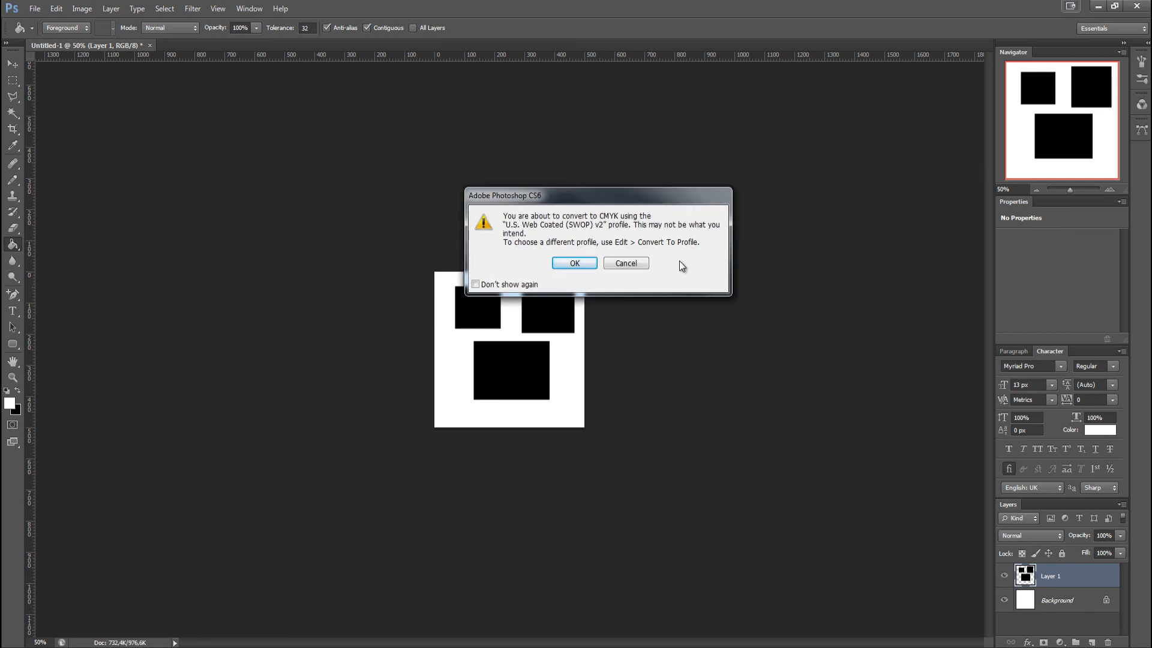
pyautogui.click(575, 264)
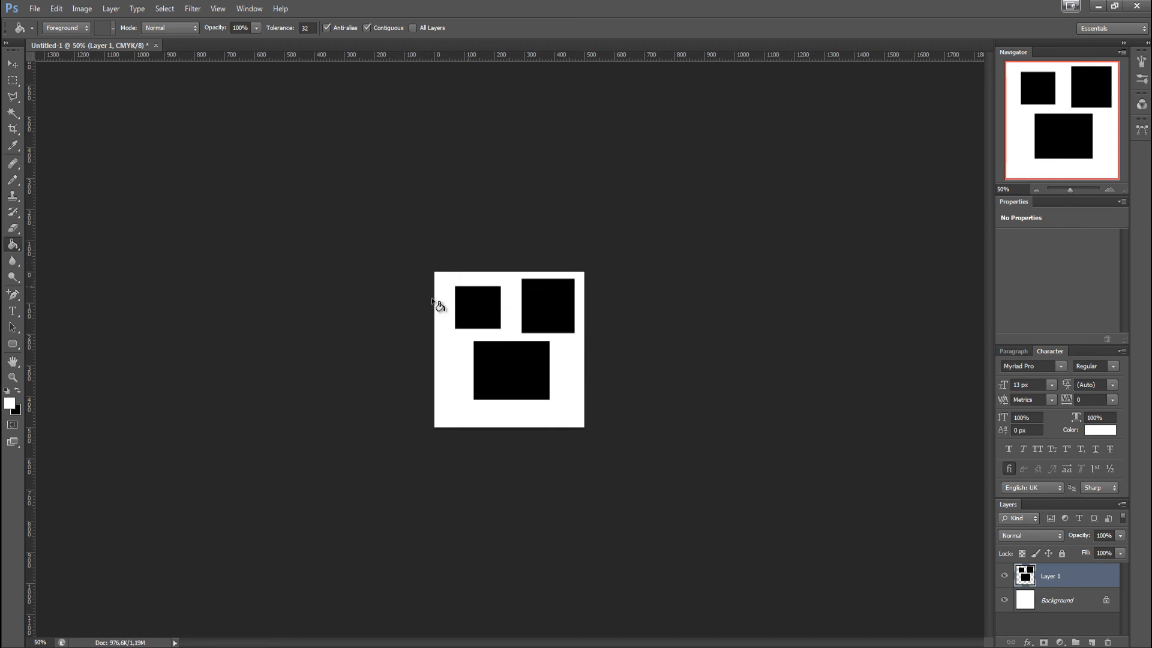
pyautogui.click(83, 8)
pyautogui.moveTo(92, 27)
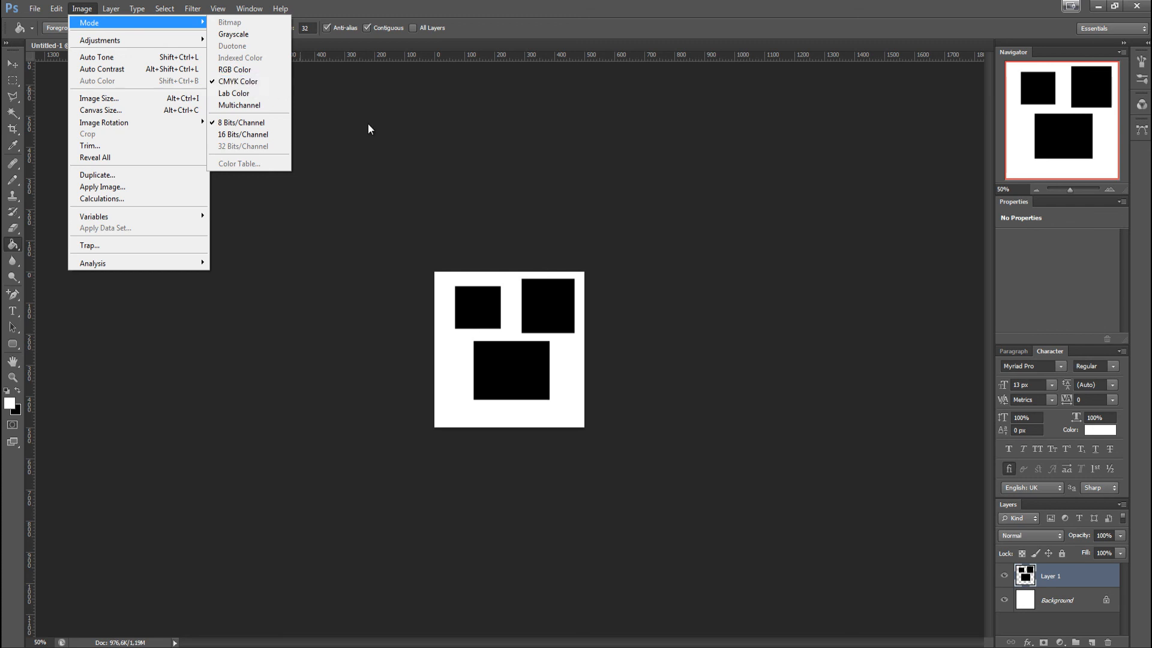
pyautogui.click(631, 181)
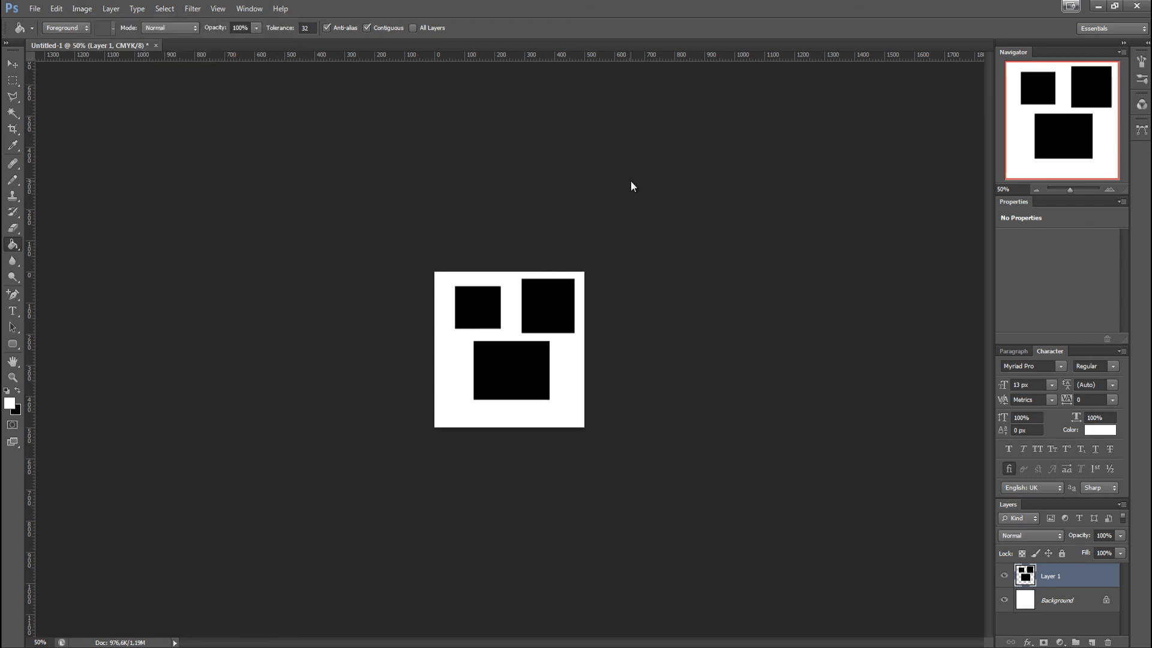